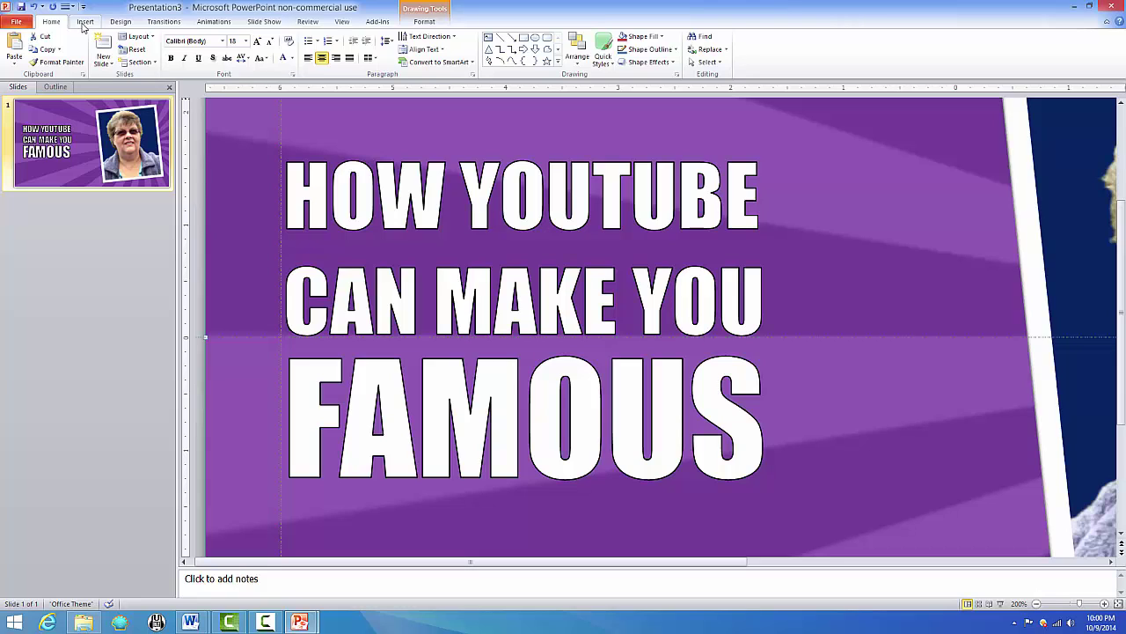
# - Draw a rectangle about 4.17" wide and 0.5" tall across the word FAMOUS, matching the word's width
pyautogui.click(85, 22)
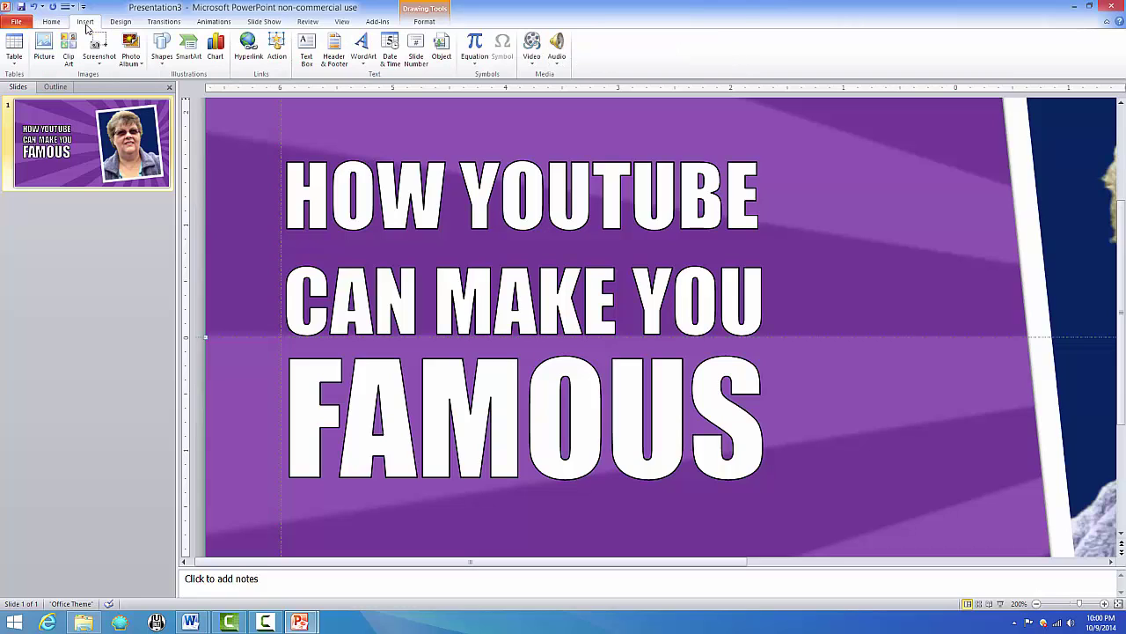
pyautogui.click(163, 61)
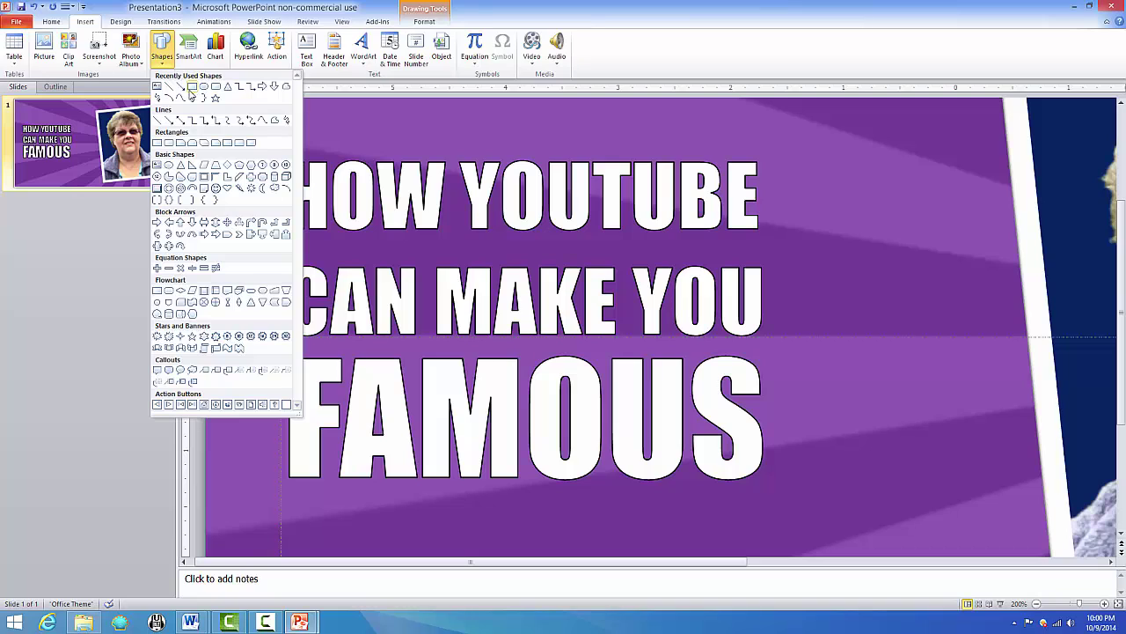
pyautogui.click(196, 94)
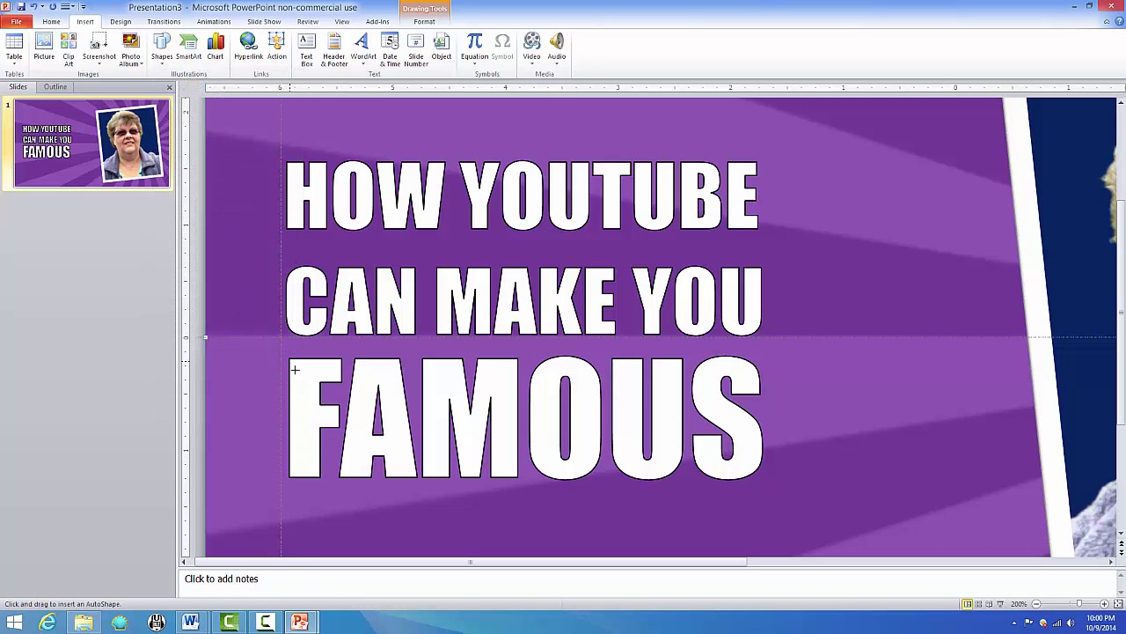
pyautogui.moveTo(288, 372); pyautogui.dragTo(760, 431)
# - Reduce the rectangle's height to about half in its size settings, keeping the width
pyautogui.rightClick(656, 399)
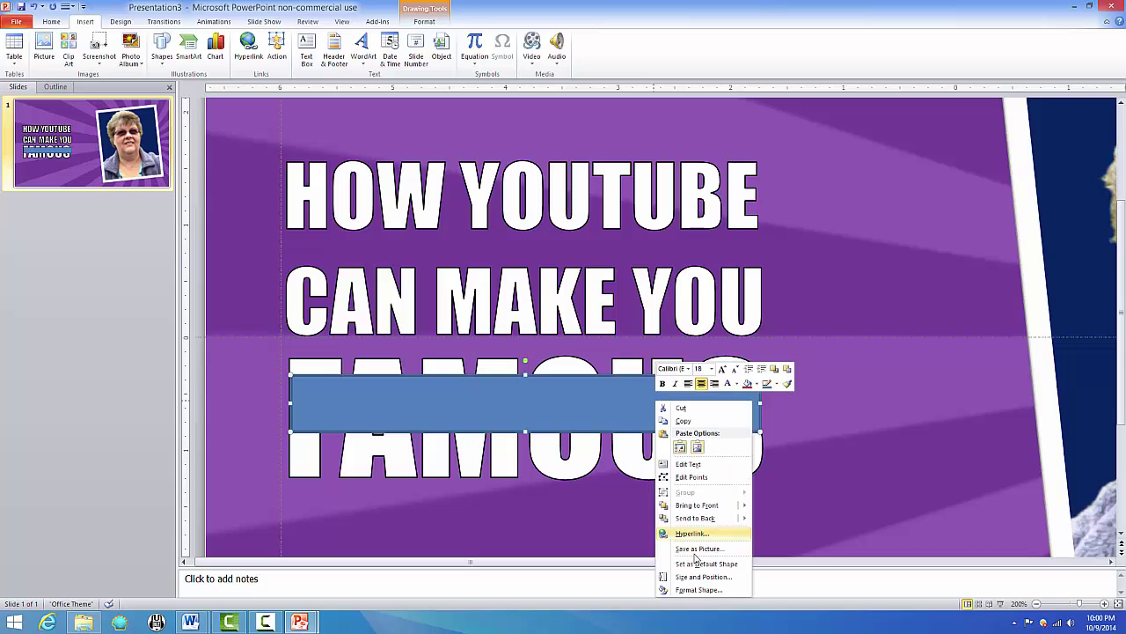
pyautogui.click(699, 588)
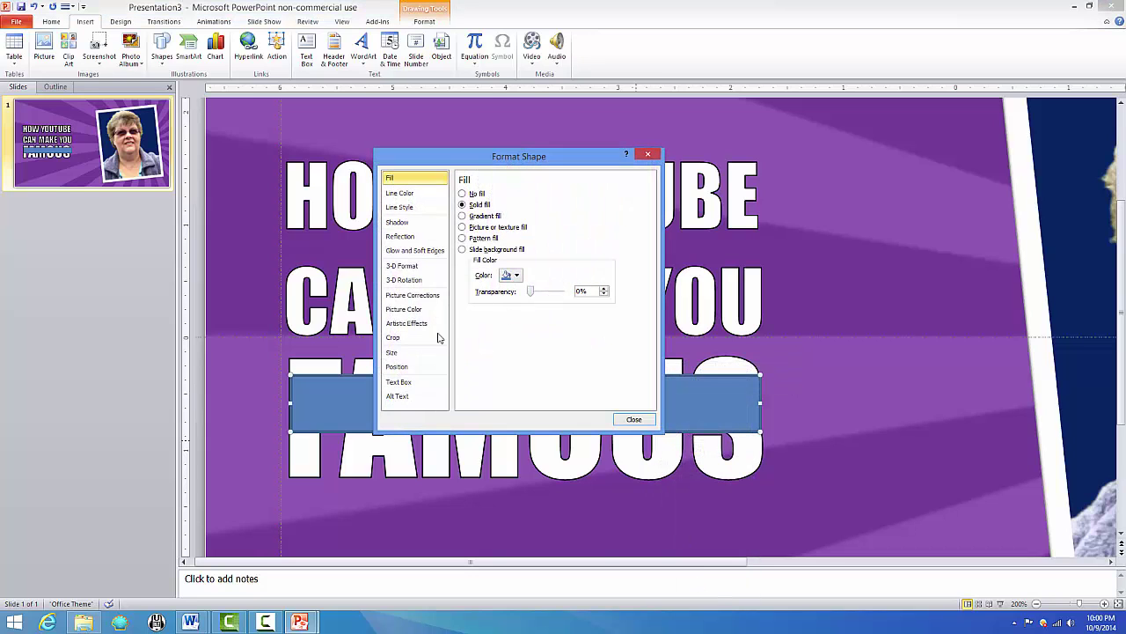
pyautogui.click(418, 353)
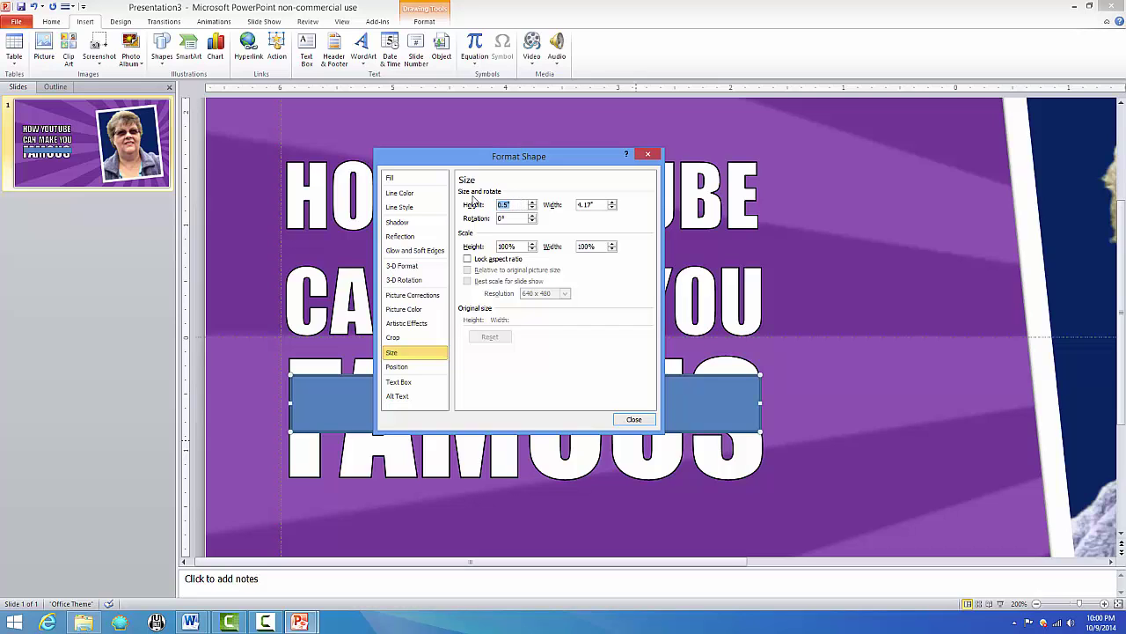
pyautogui.press('Return')
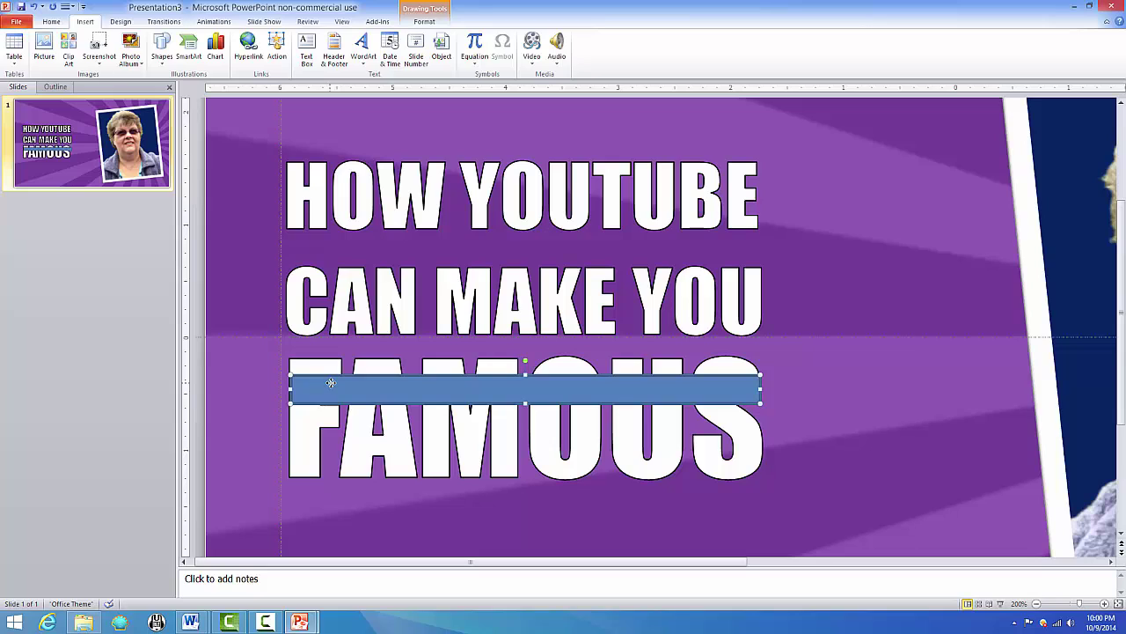
# - Nudge the rectangle up as a spacer until its lower edge touches the top of FAMOUS
pyautogui.press('Up')
pyautogui.press('Up')
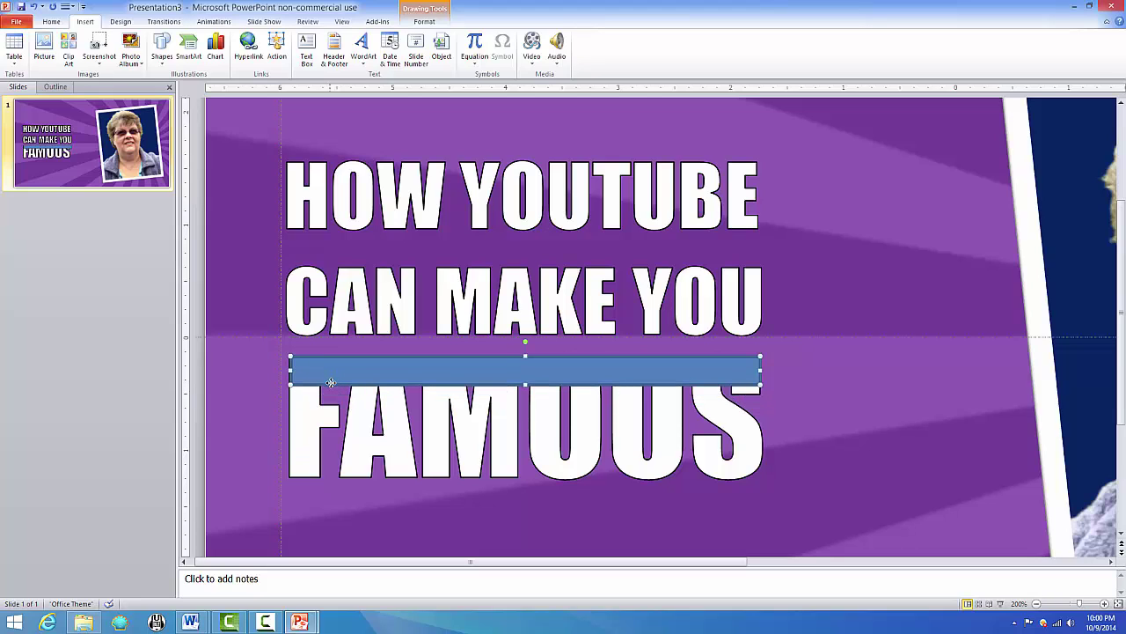
pyautogui.press('Up')
pyautogui.press('Up')
pyautogui.press('Up')
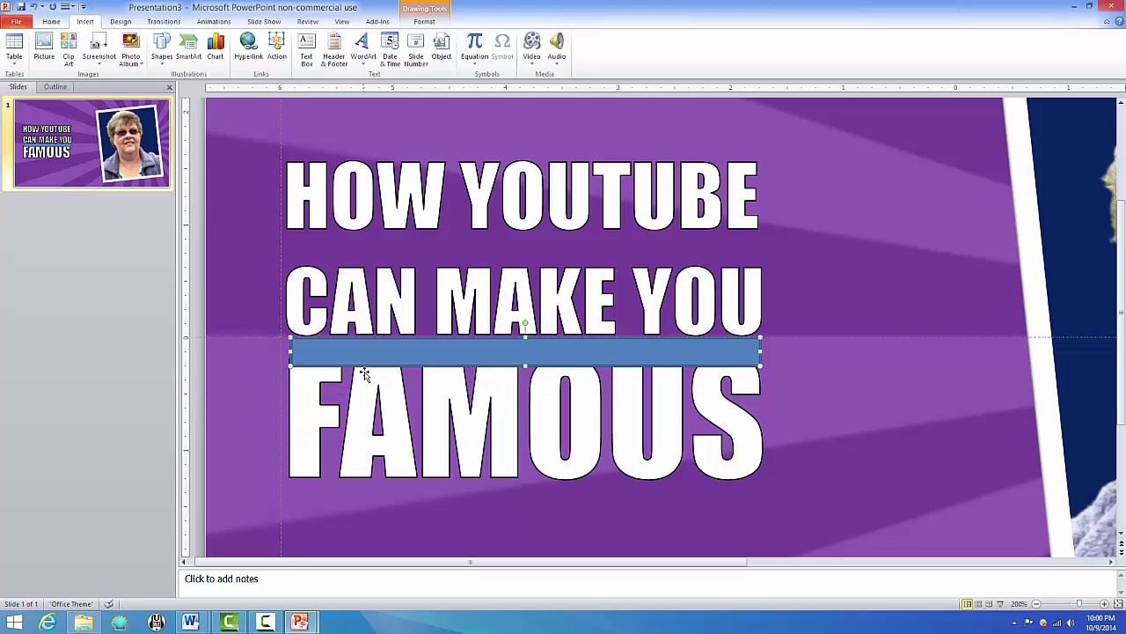
pyautogui.press('Up')
pyautogui.press('Down')
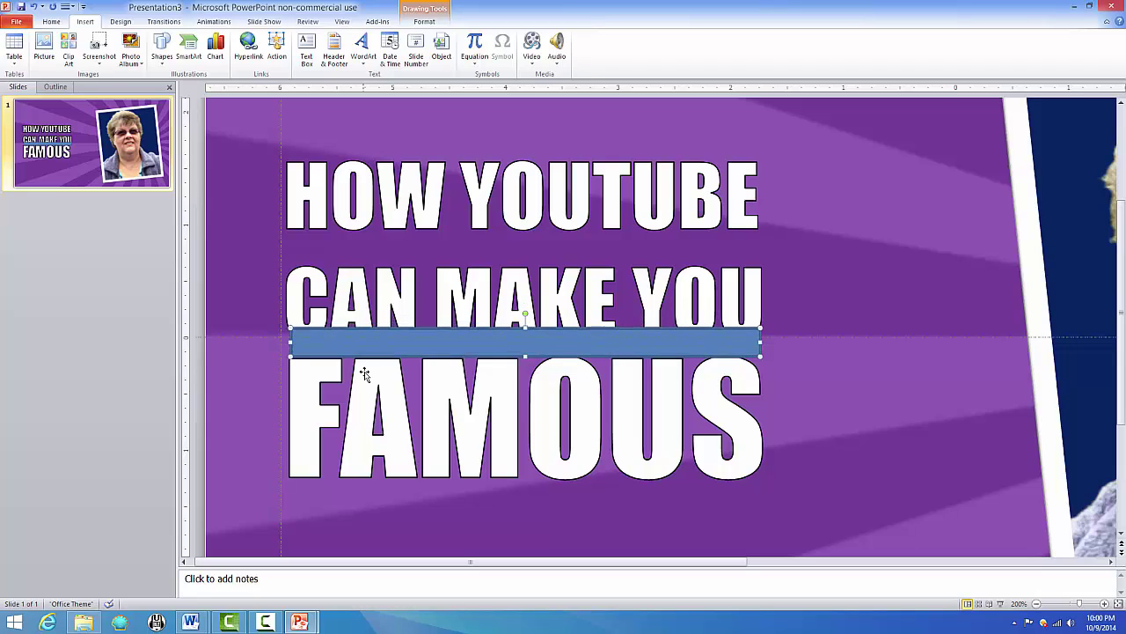
pyautogui.press('Left')
pyautogui.press('Right')
# - Nudge the CAN MAKE YOU text box up until its letters sit just above the spacer rectangle
pyautogui.click(433, 290)
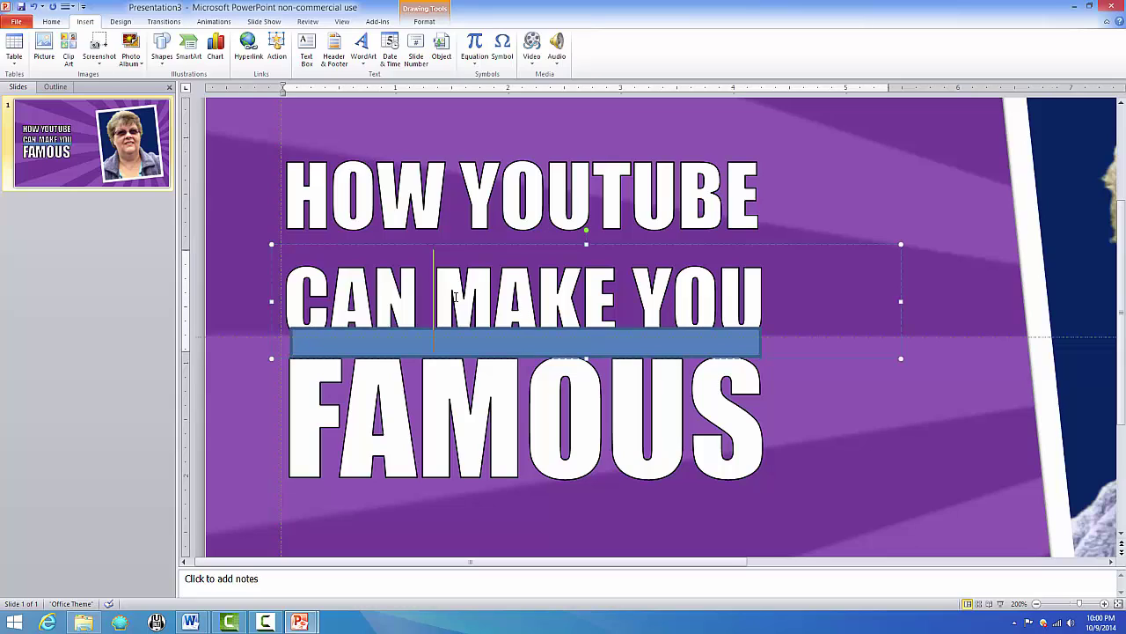
pyautogui.click(378, 248)
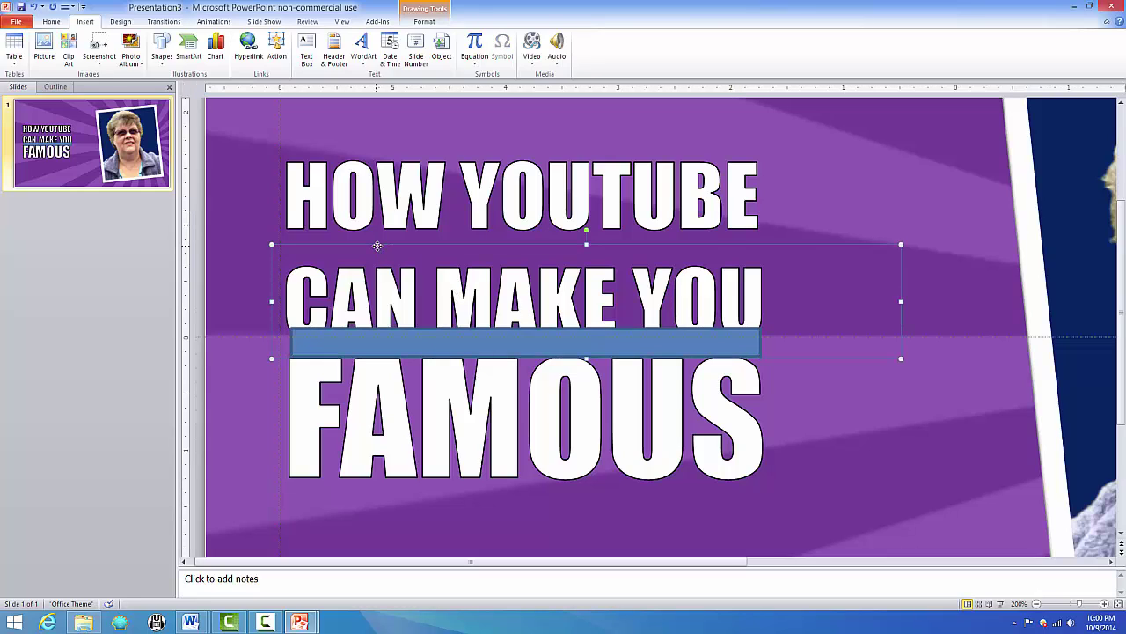
pyautogui.press('Up')
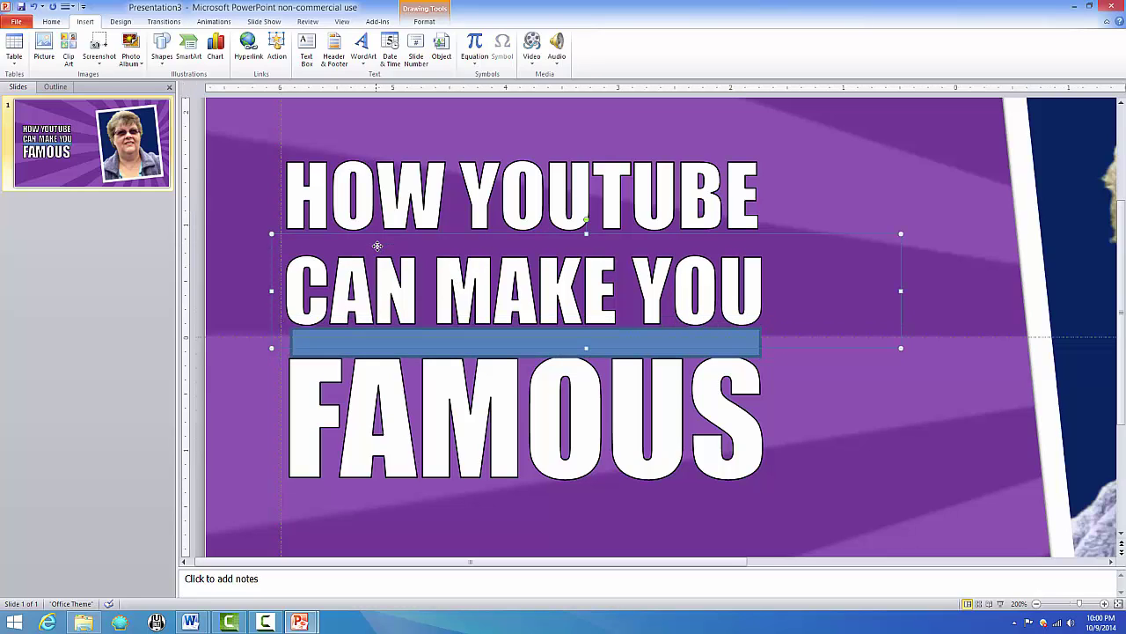
# - Nudge the spacer rectangle up to just above CAN MAKE YOU, and raise HOW YOUTUBE until it clears the spacer
pyautogui.click(350, 347)
pyautogui.press('Up')
pyautogui.press('Up')
pyautogui.press('Up')
pyautogui.press('Up')
pyautogui.press('Up')
pyautogui.press('Up')
pyautogui.press('Up')
pyautogui.press('Up')
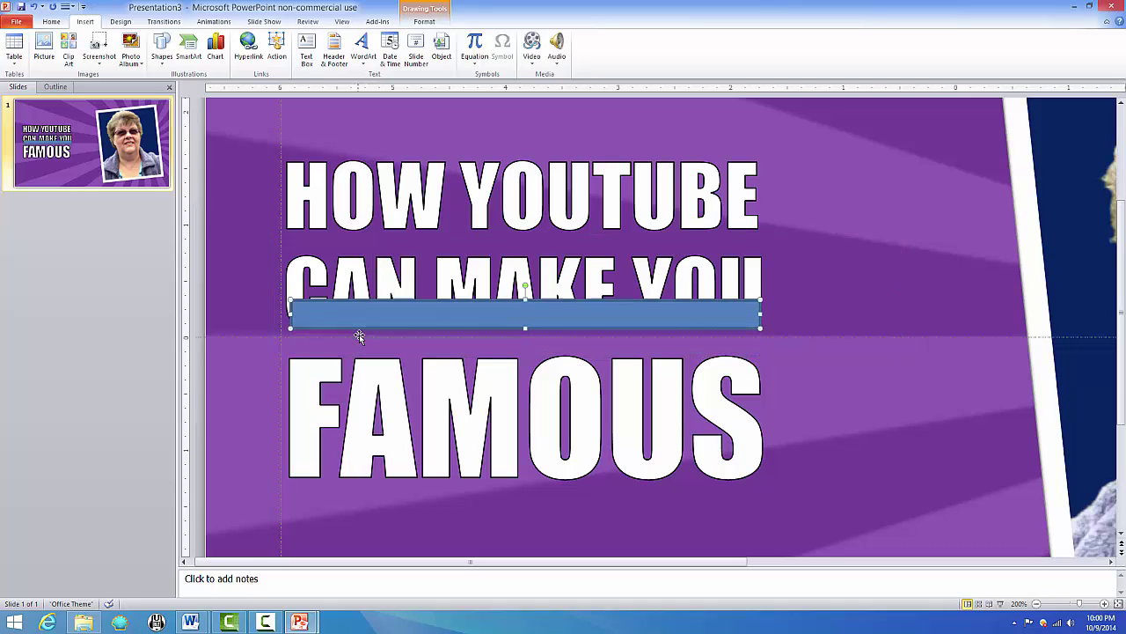
pyautogui.press('Up')
pyautogui.press('Up')
pyautogui.press('Up')
pyautogui.press('Up')
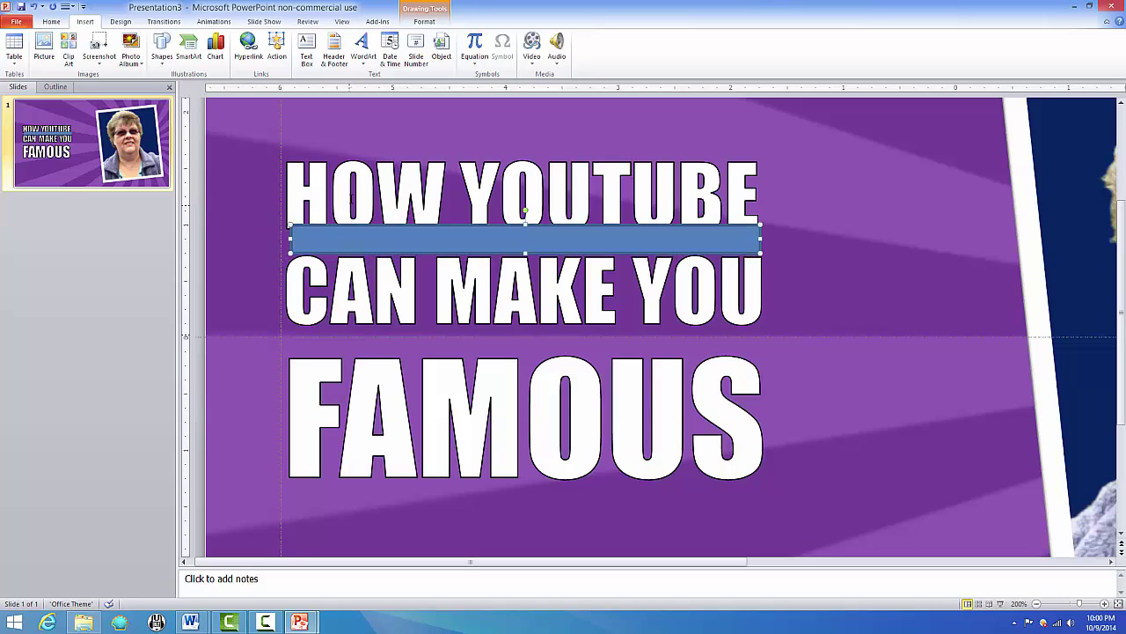
pyautogui.click(348, 139)
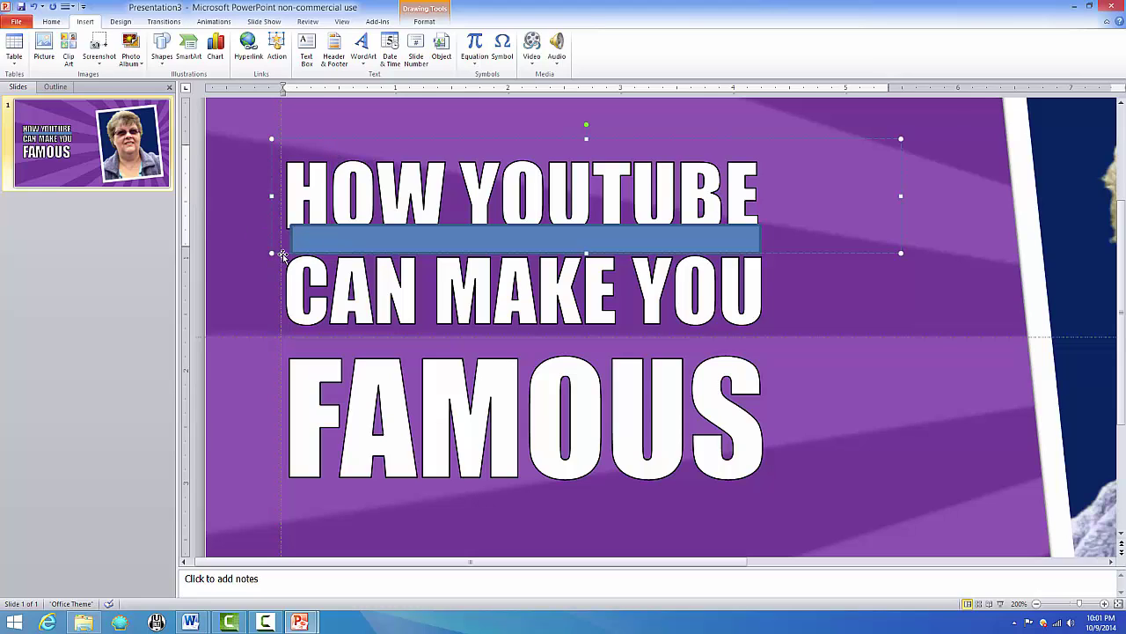
pyautogui.moveTo(276, 253); pyautogui.dragTo(282, 254)
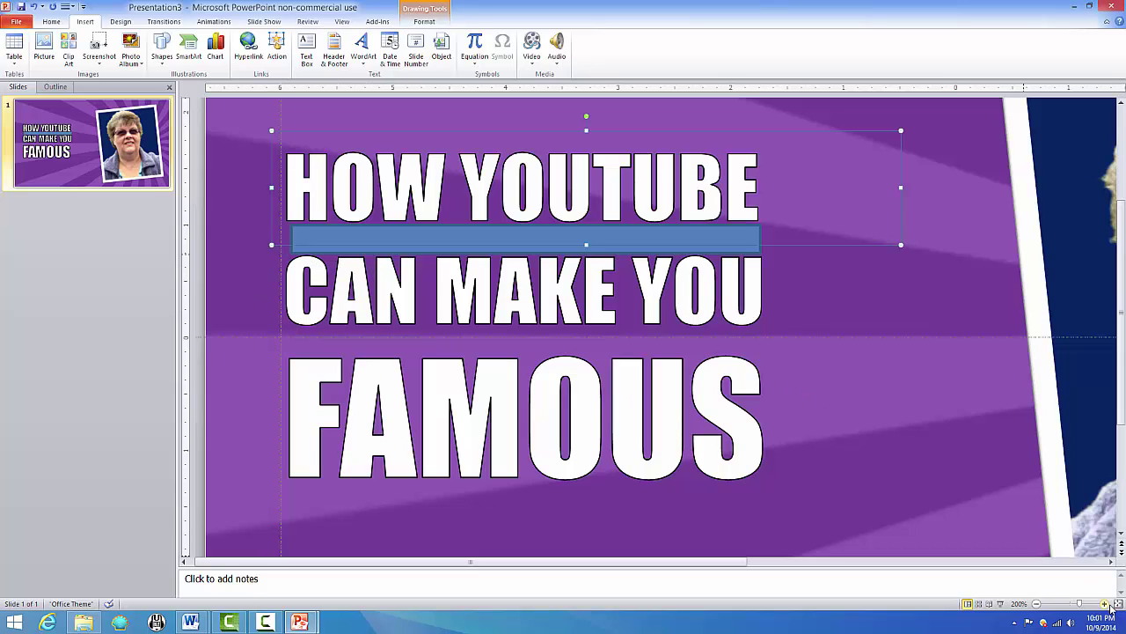
# - Move the blue spacer rectangle out from between the title lines to the empty area above HOW YOUTUBE
pyautogui.click(1037, 604)
pyautogui.click(1037, 603)
pyautogui.click(1037, 603)
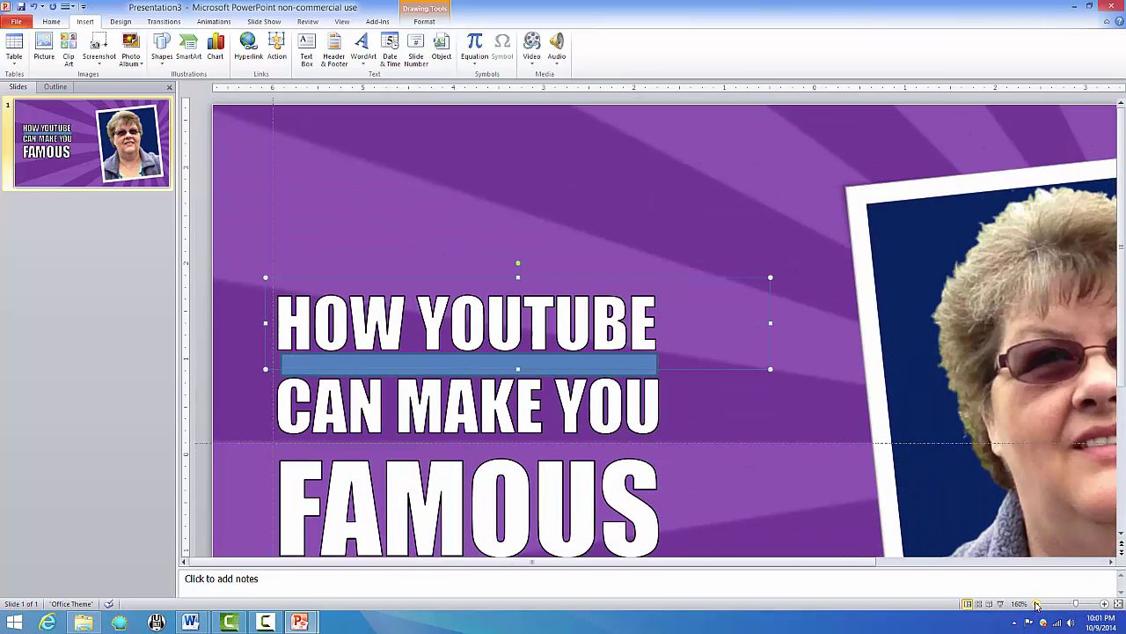
pyautogui.click(1036, 604)
pyautogui.click(1036, 604)
pyautogui.click(1037, 603)
pyautogui.click(1037, 604)
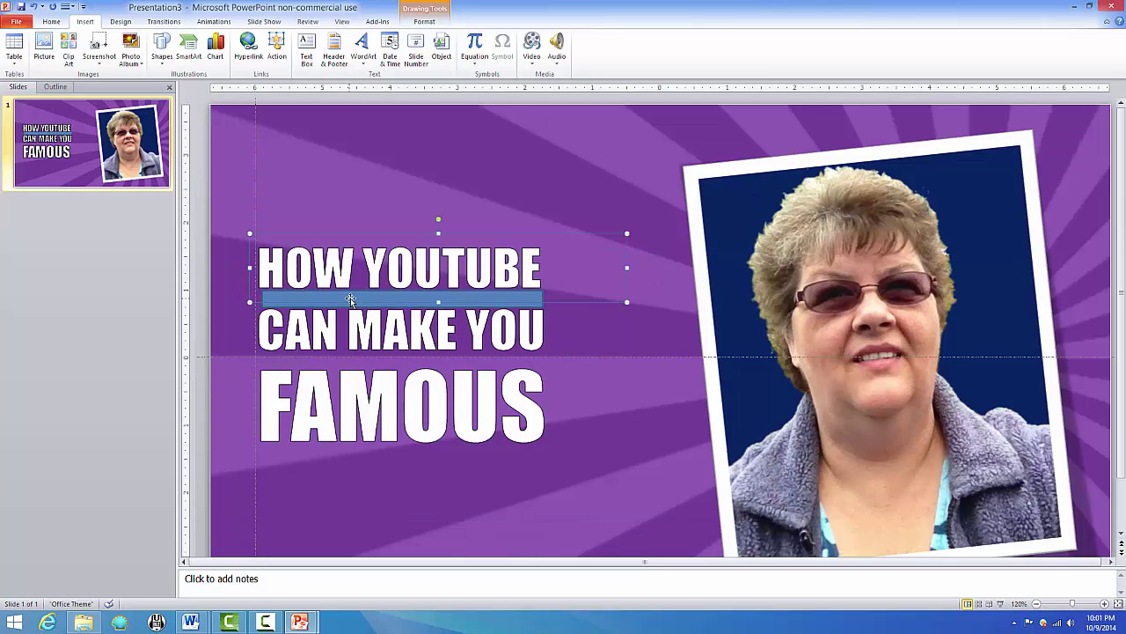
pyautogui.moveTo(347, 300); pyautogui.dragTo(350, 147)
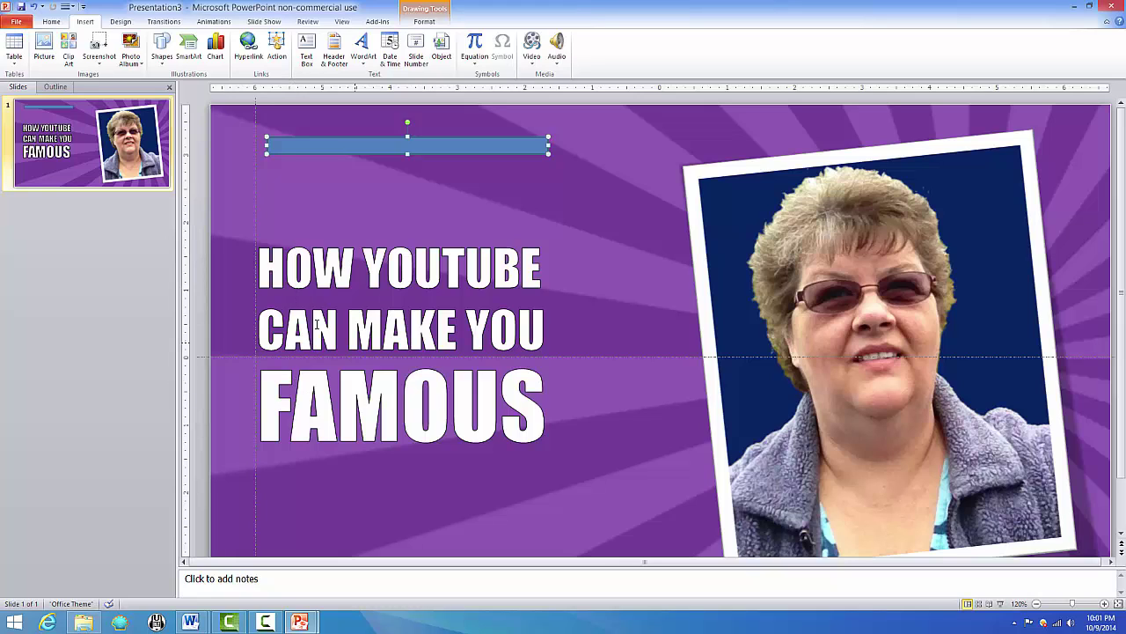
# - Reposition the three title text boxes together, aligning their left edges with the vertical guide
pyautogui.click(1038, 604)
pyautogui.click(1037, 605)
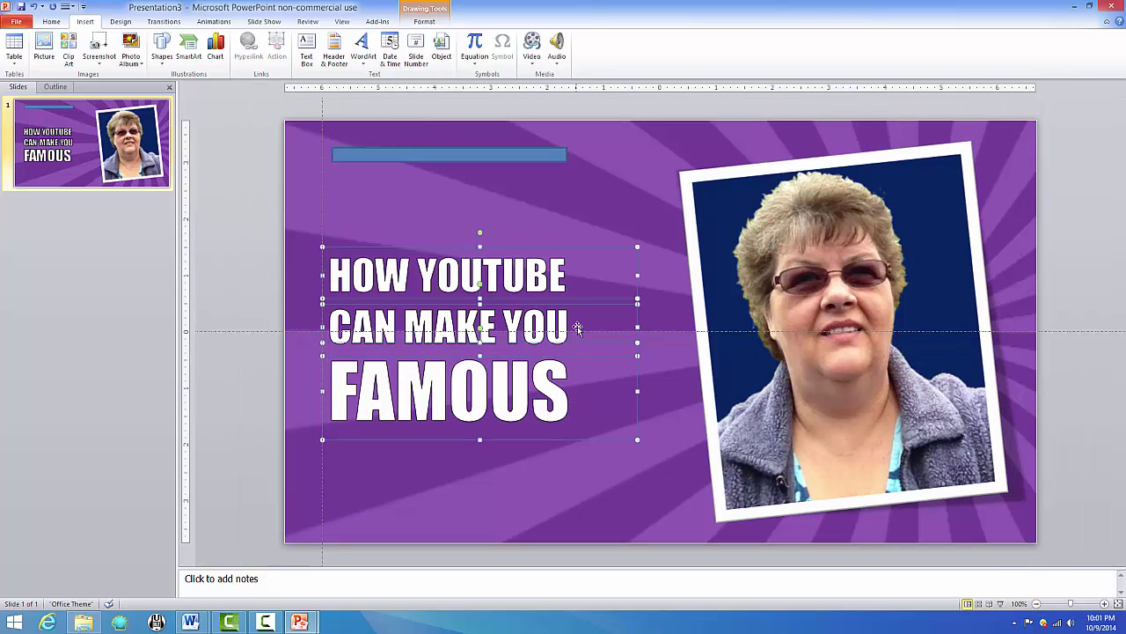
pyautogui.press('Left')
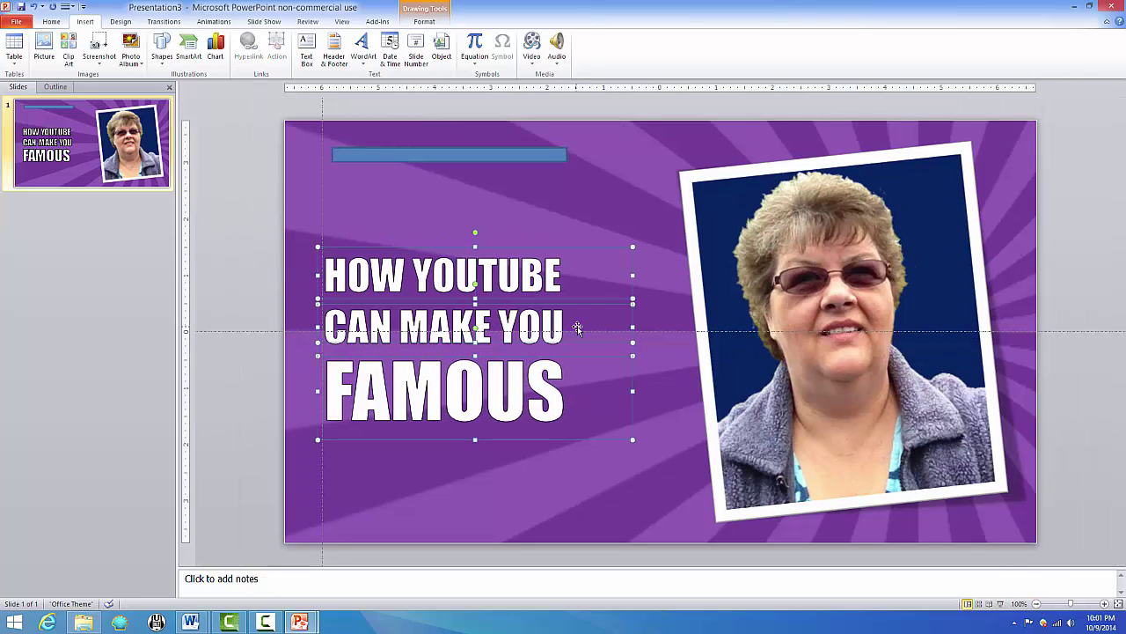
pyautogui.press('Right')
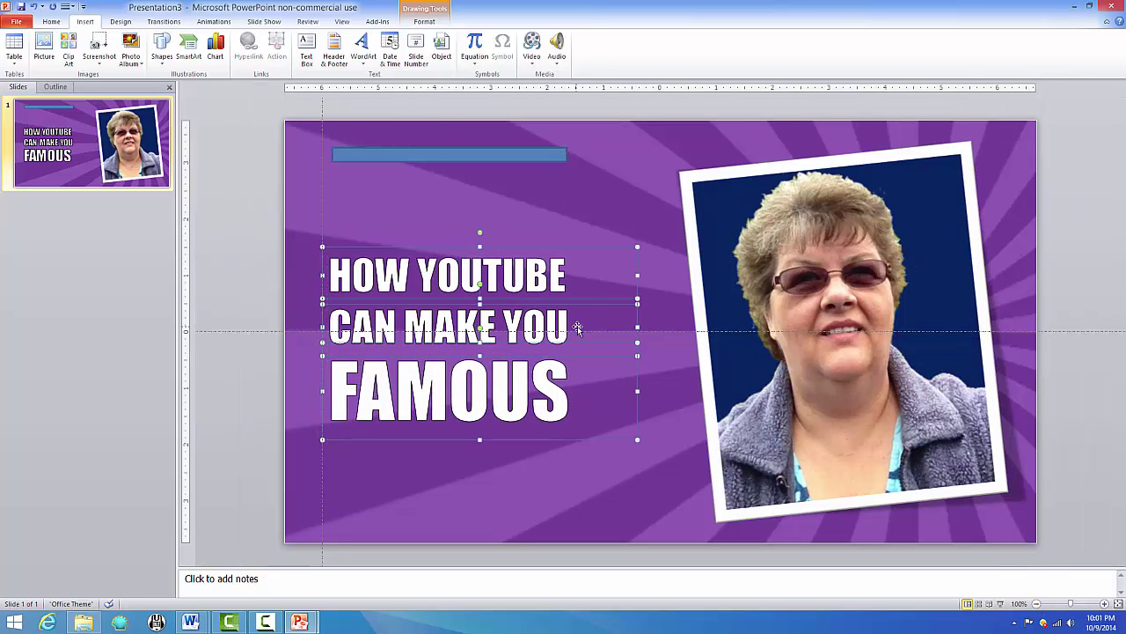
# - Remove the outline of the blue rectangle above the title by setting its line colour to No line
pyautogui.click(456, 155)
pyautogui.rightClick(410, 156)
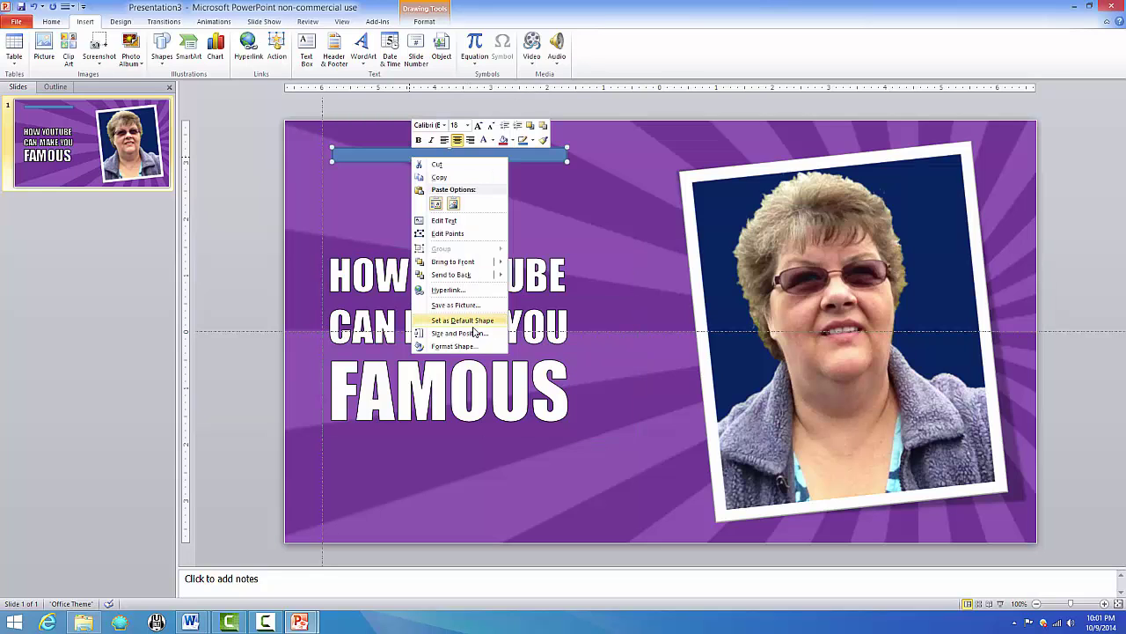
pyautogui.click(448, 347)
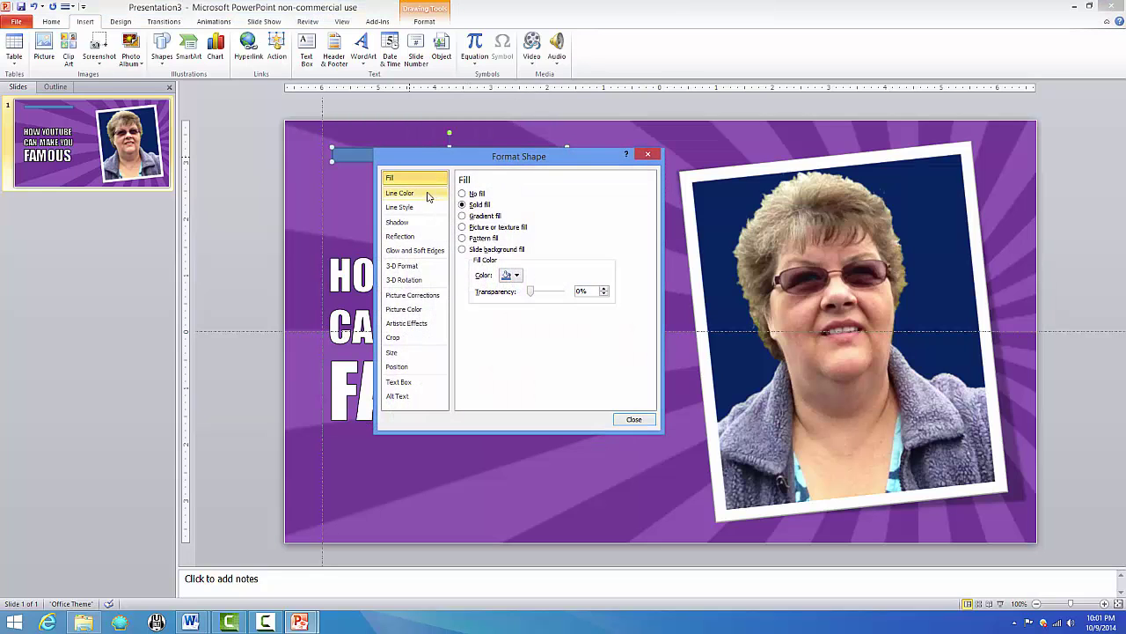
pyautogui.click(399, 193)
pyautogui.click(470, 195)
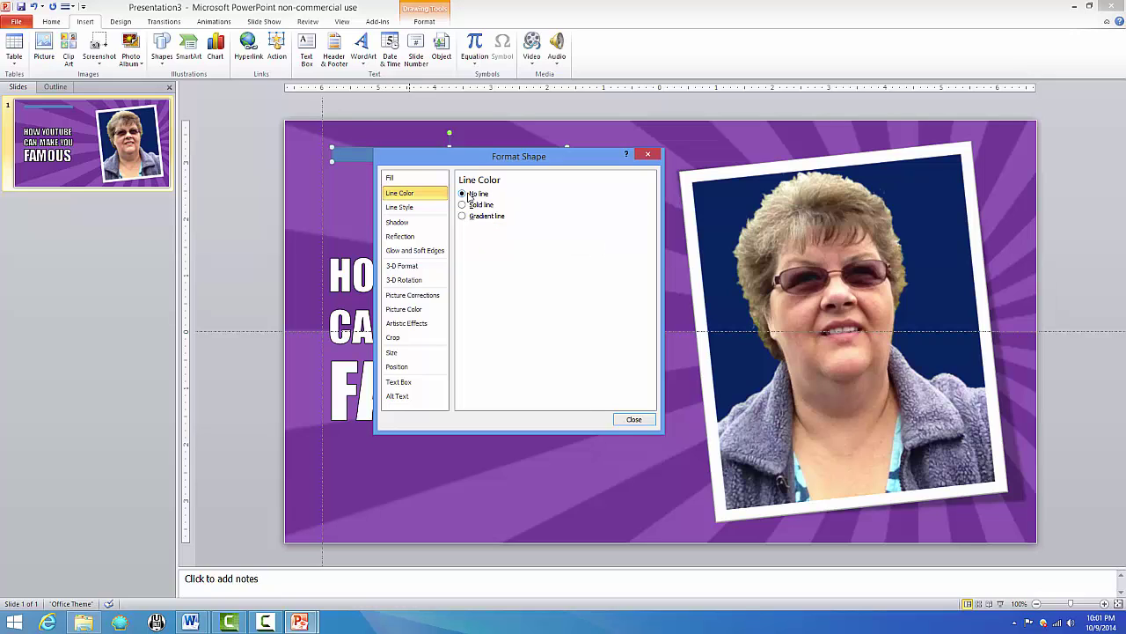
# - Give the rectangle a solid black fill with 50% transparency
pyautogui.click(409, 179)
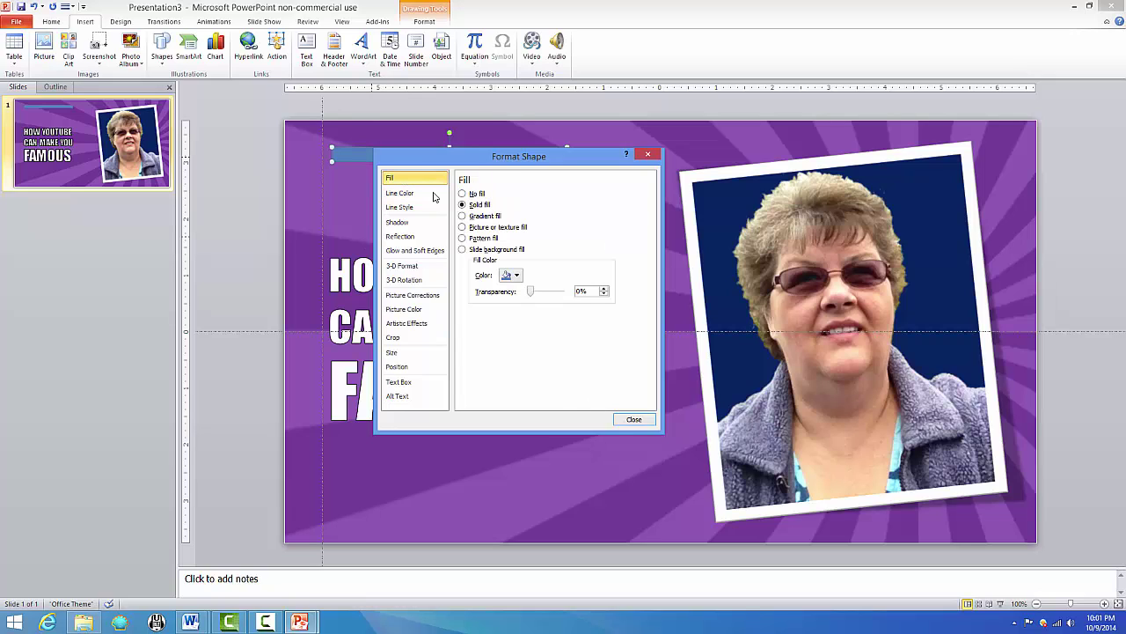
pyautogui.click(517, 275)
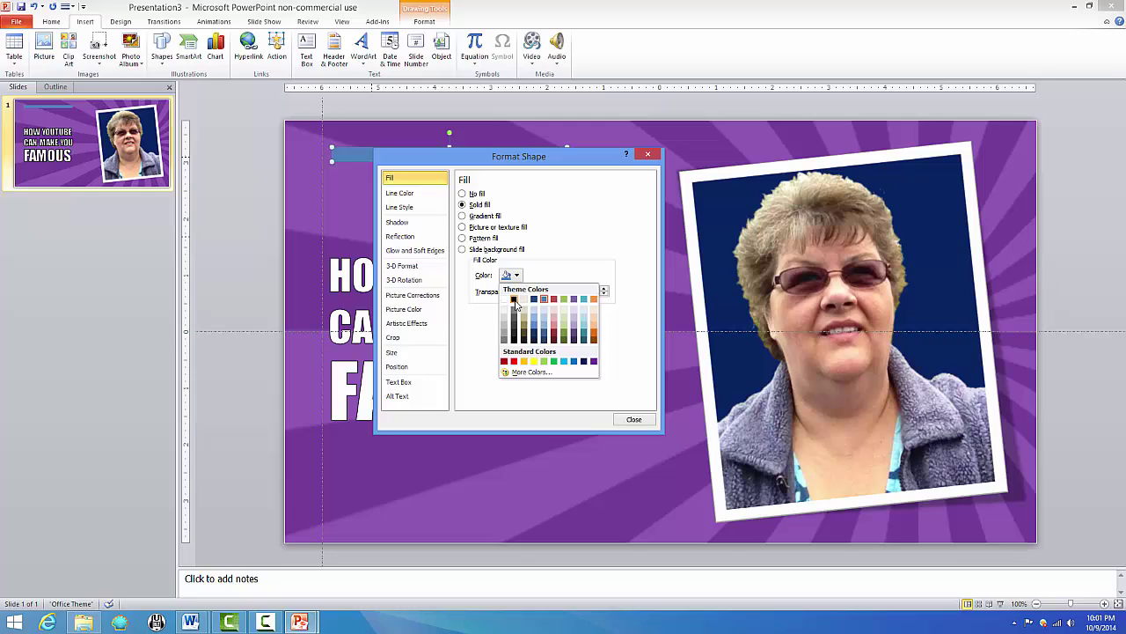
pyautogui.click(514, 300)
pyautogui.moveTo(590, 291); pyautogui.dragTo(541, 289)
pyautogui.write('50')
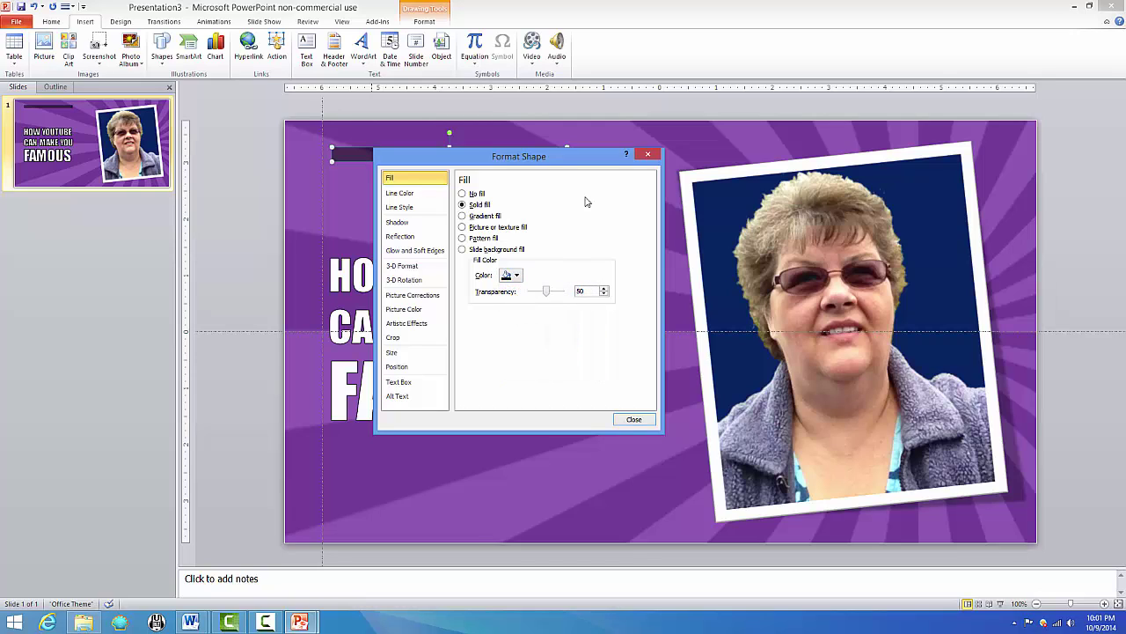
pyautogui.moveTo(538, 158); pyautogui.dragTo(770, 187)
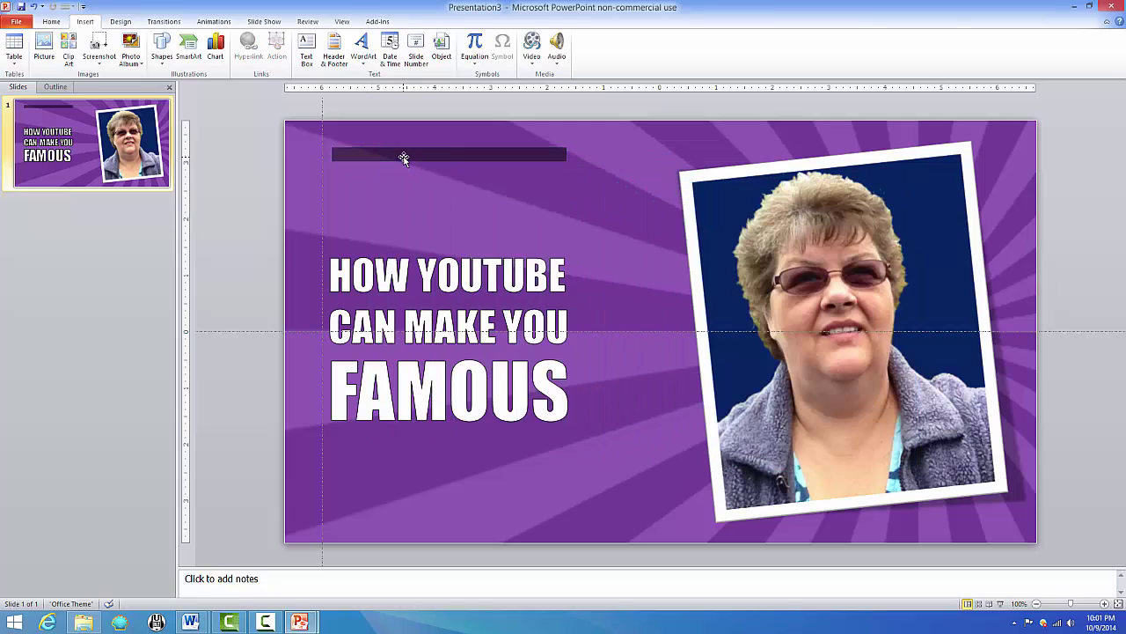
# - Nudge the dark rectangle down until its lower edge meets the top of HOW YOUTUBE
pyautogui.click(403, 157)
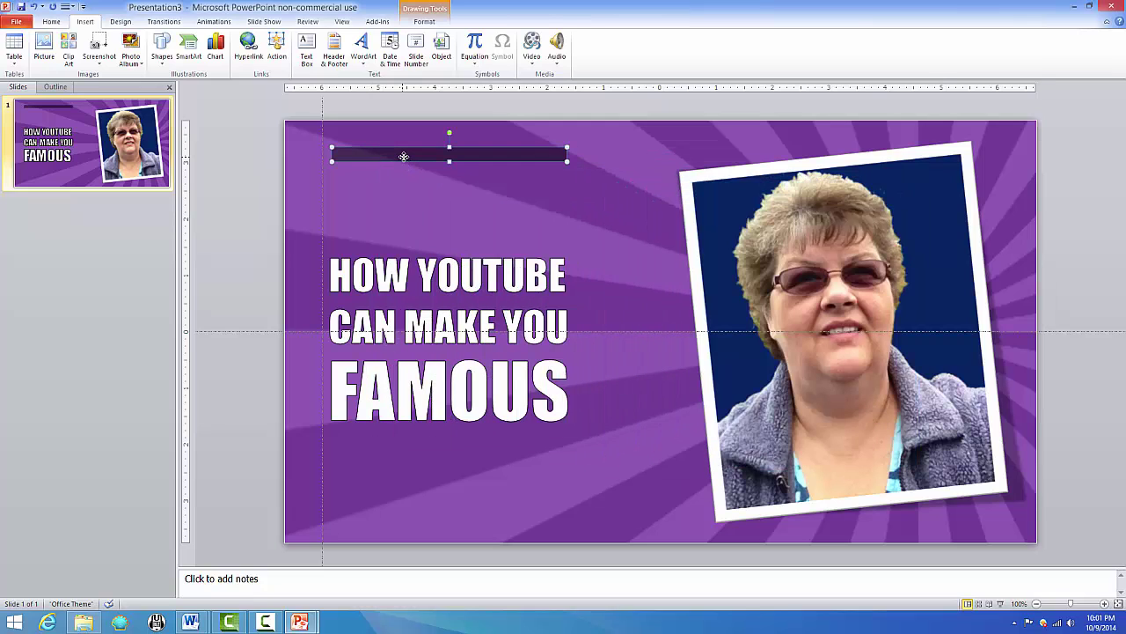
pyautogui.press('Down')
pyautogui.press('Down')
pyautogui.press('Down')
pyautogui.press('Down')
pyautogui.press('Down')
pyautogui.press('Down')
pyautogui.press('Down')
pyautogui.press('Down')
pyautogui.press('Down')
pyautogui.press('Down')
pyautogui.press('Down')
pyautogui.press('Down')
pyautogui.press('Down')
pyautogui.press('Down')
pyautogui.press('Down')
pyautogui.press('Down')
pyautogui.press('Down')
pyautogui.press('Down')
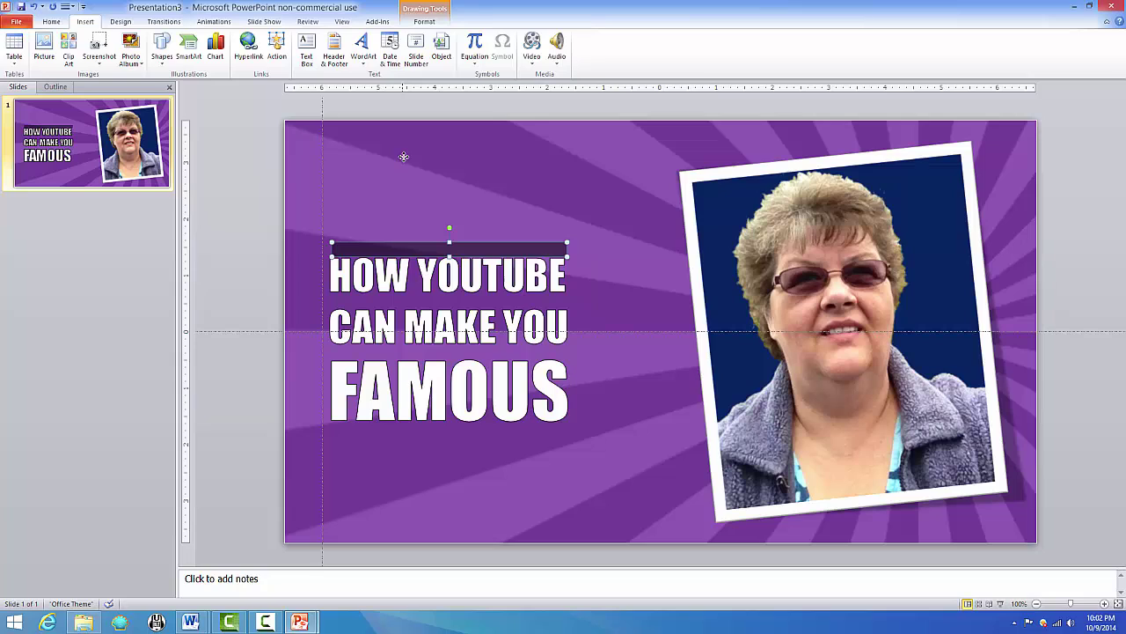
# - Copy the dark bar above HOW YOUTUBE and paste a duplicate of it onto the slide
pyautogui.rightClick(391, 250)
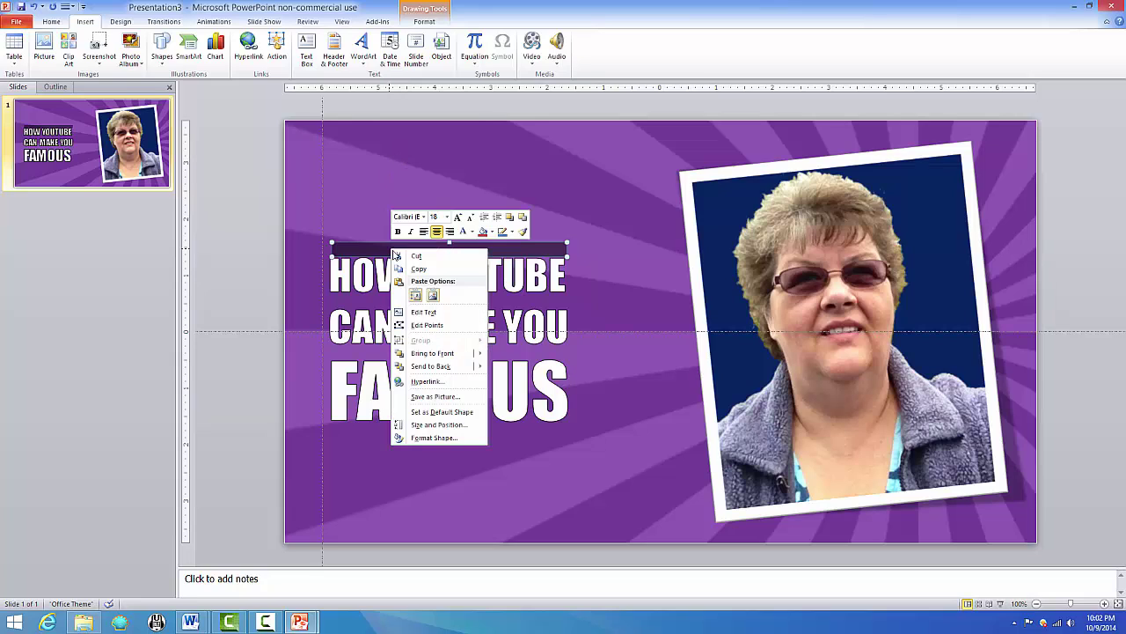
pyautogui.click(440, 269)
pyautogui.click(269, 227)
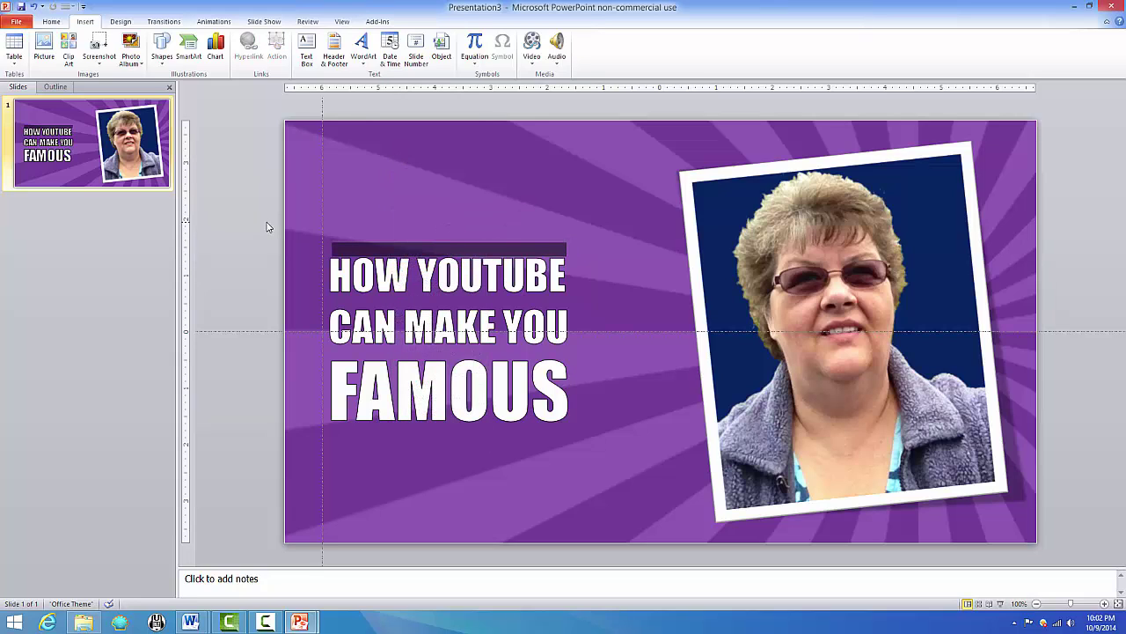
pyautogui.hotkey('ctrl', 'v')
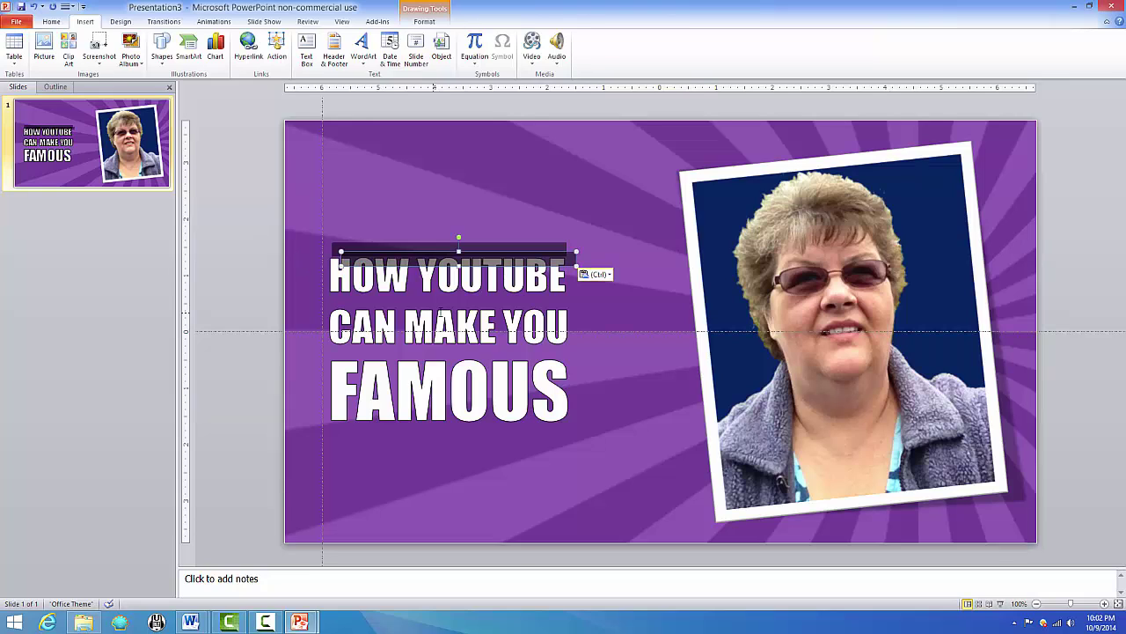
# - Position a dark bar one bar height below FAMOUS, using the pasted bar directly under the word as a temporary spacer
pyautogui.moveTo(398, 257)
pyautogui.mouseDown()
pyautogui.moveTo(390, 442)
pyautogui.moveTo(387, 430)
pyautogui.mouseUp()
pyautogui.click(264, 305)
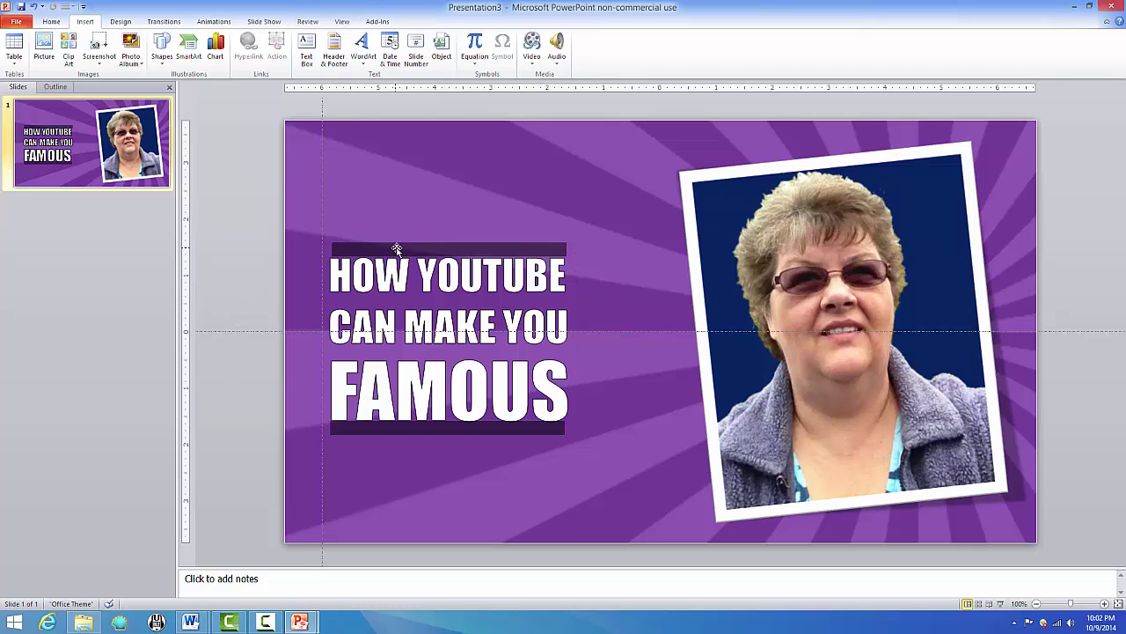
pyautogui.click(358, 427)
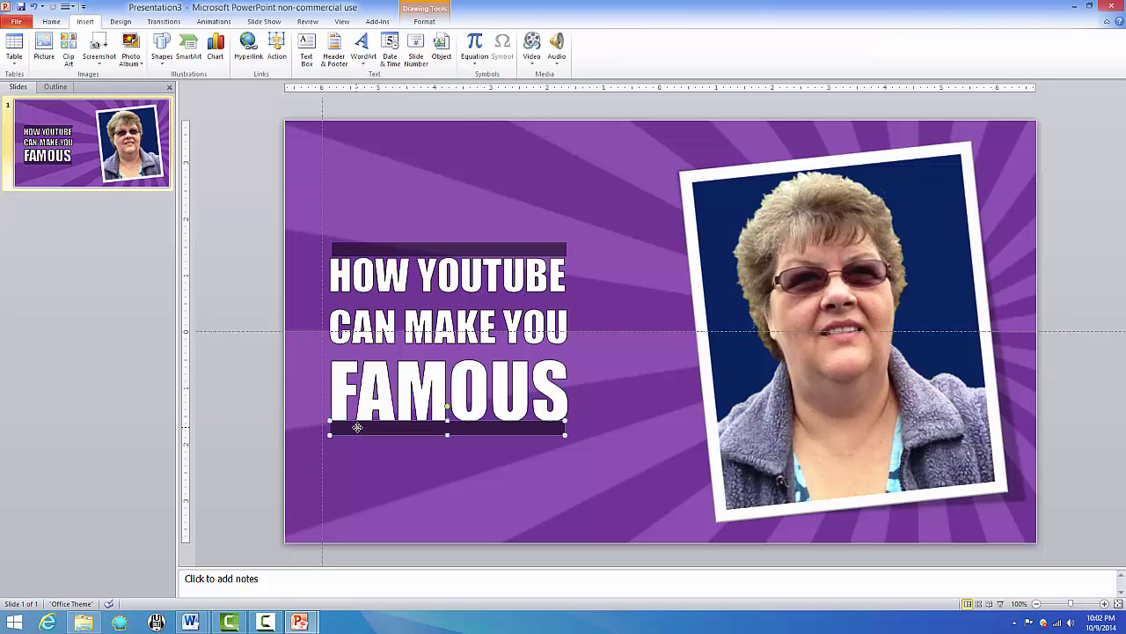
pyautogui.hotkey('ctrl', 'v')
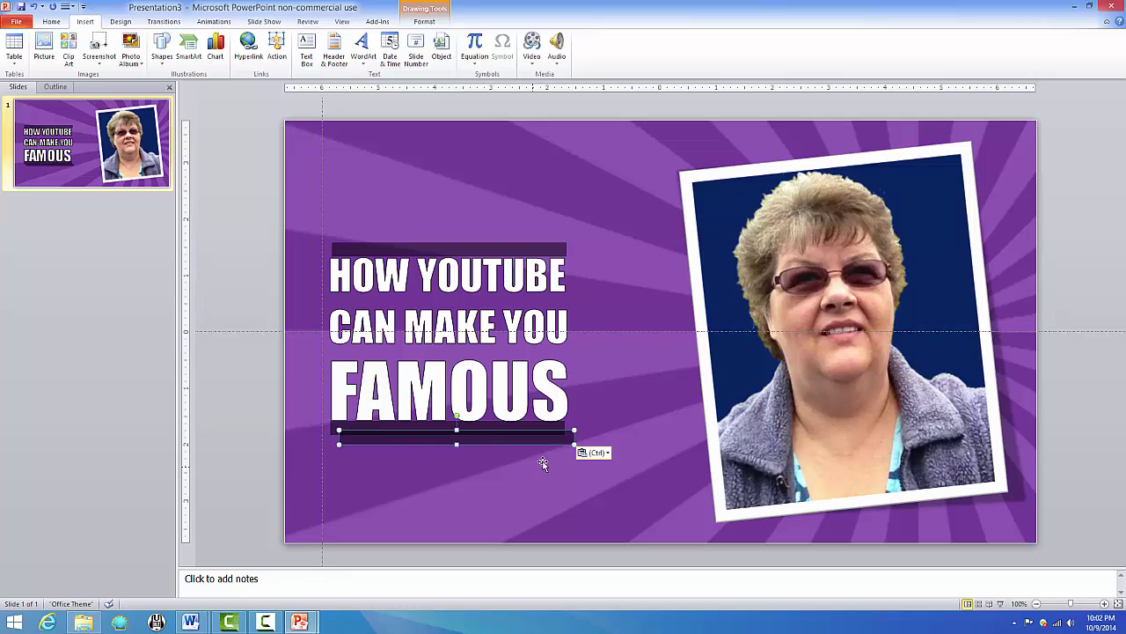
pyautogui.moveTo(488, 436); pyautogui.dragTo(488, 473)
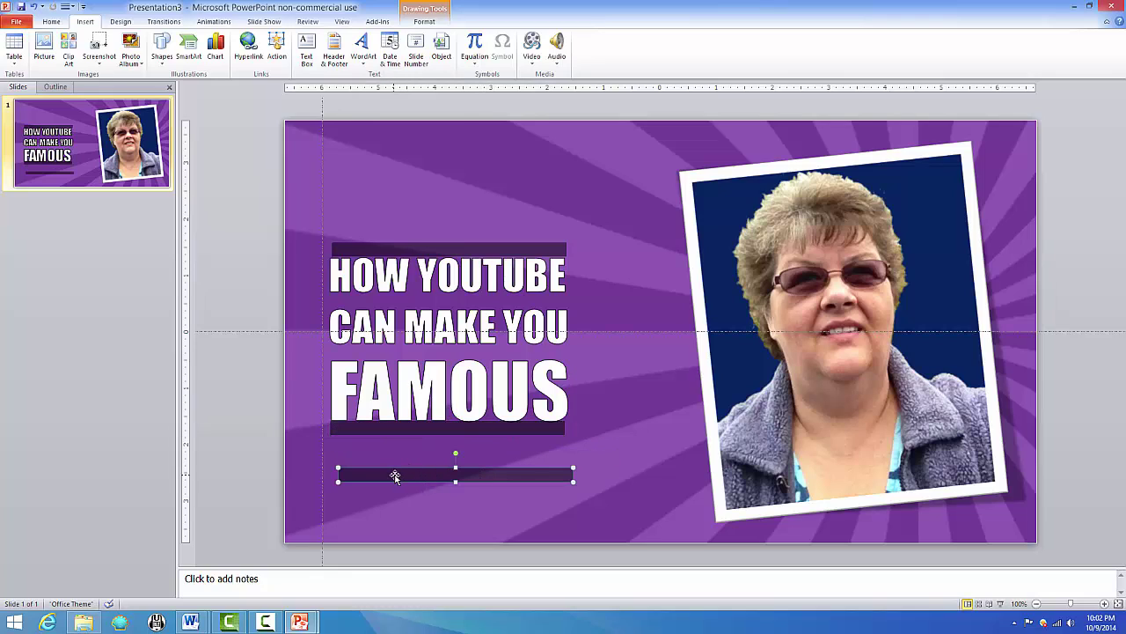
pyautogui.moveTo(393, 473); pyautogui.dragTo(385, 419)
pyautogui.press('Escape')
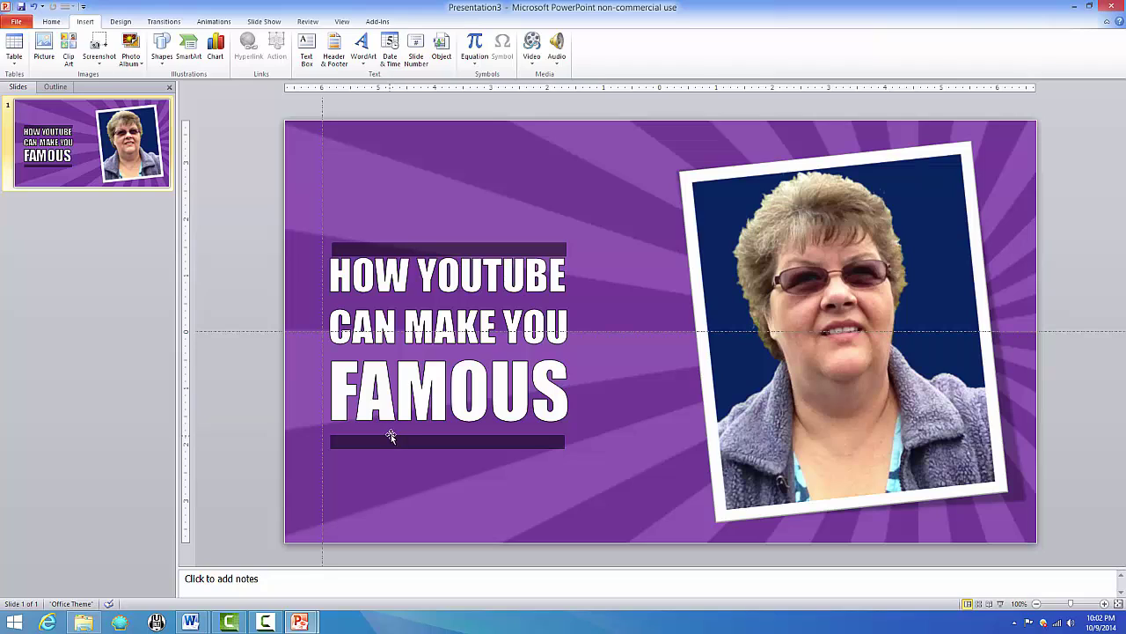
# - Copy the bar above HOW YOUTUBE, stack the duplicate directly on top of it, and delete the original bar touching the text
pyautogui.click(402, 247)
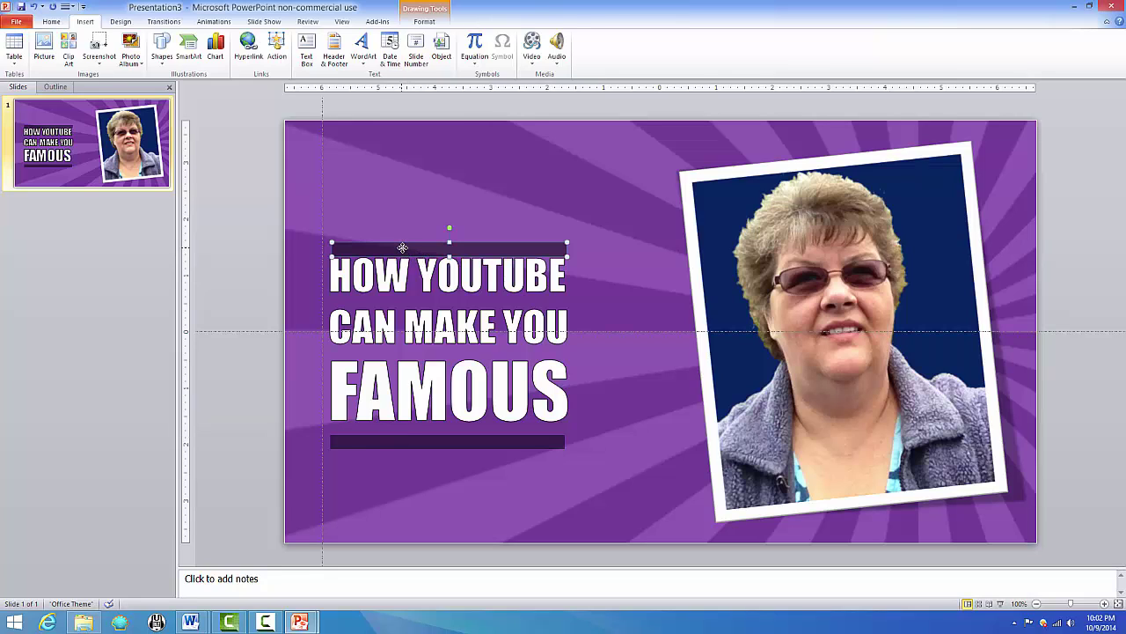
pyautogui.rightClick(404, 248)
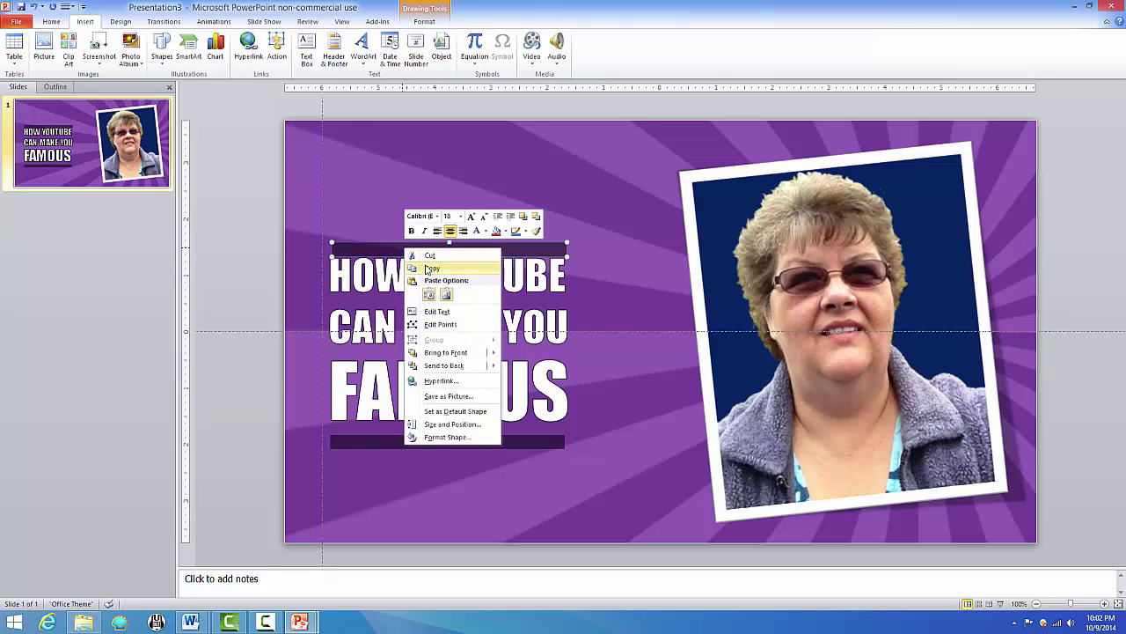
pyautogui.click(429, 267)
pyautogui.click(267, 173)
pyautogui.hotkey('ctrl', 'v')
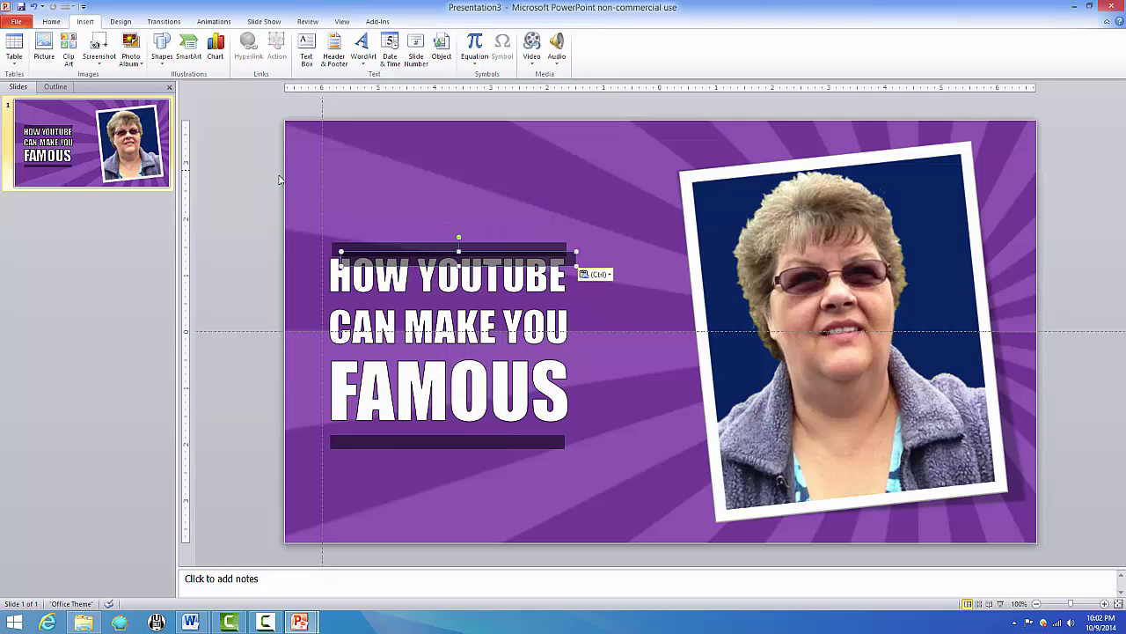
pyautogui.moveTo(474, 260); pyautogui.dragTo(413, 230)
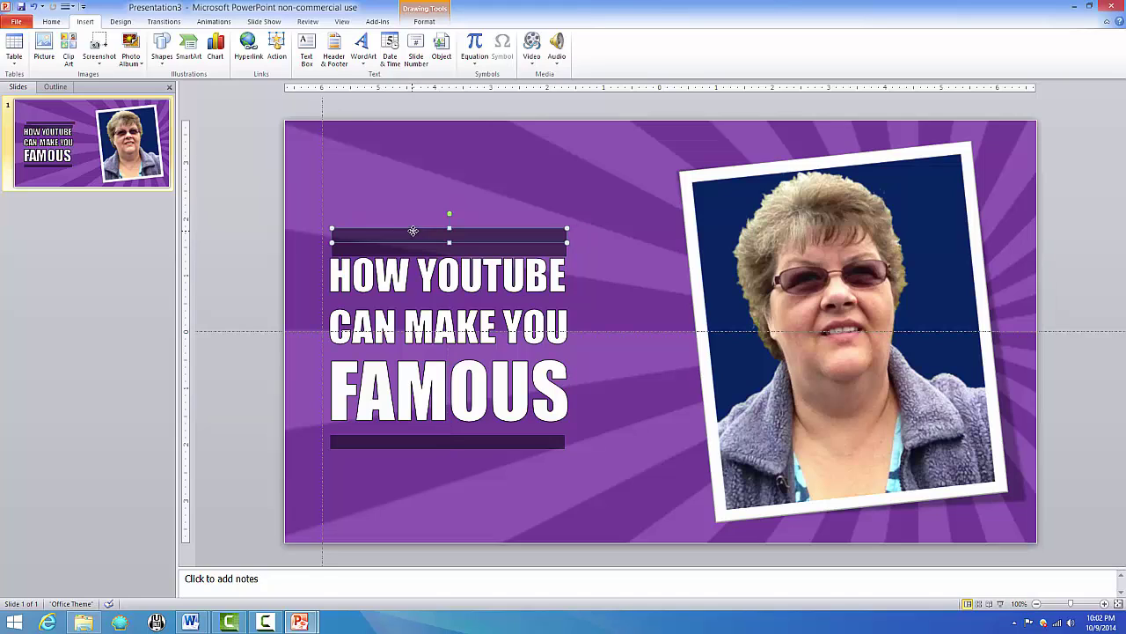
pyautogui.click(373, 252)
pyautogui.press('Delete')
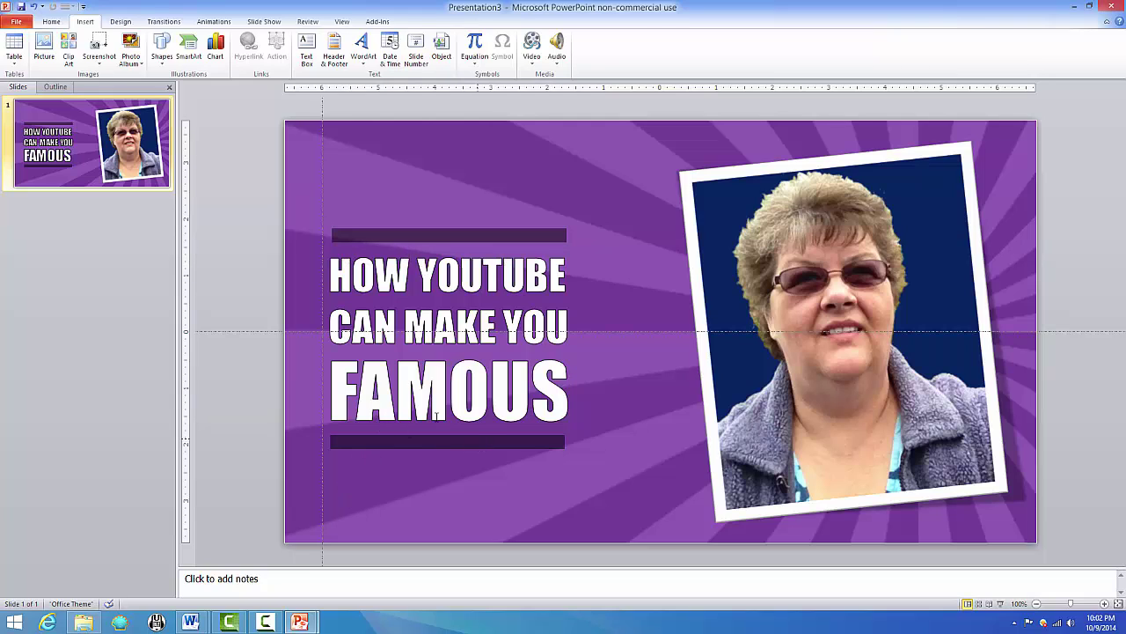
# - Group the three title lines together with the dark bars above and below them
pyautogui.moveTo(238, 188)
pyautogui.mouseDown()
pyautogui.moveTo(364, 377)
pyautogui.moveTo(653, 523)
pyautogui.moveTo(686, 525)
pyautogui.mouseUp()
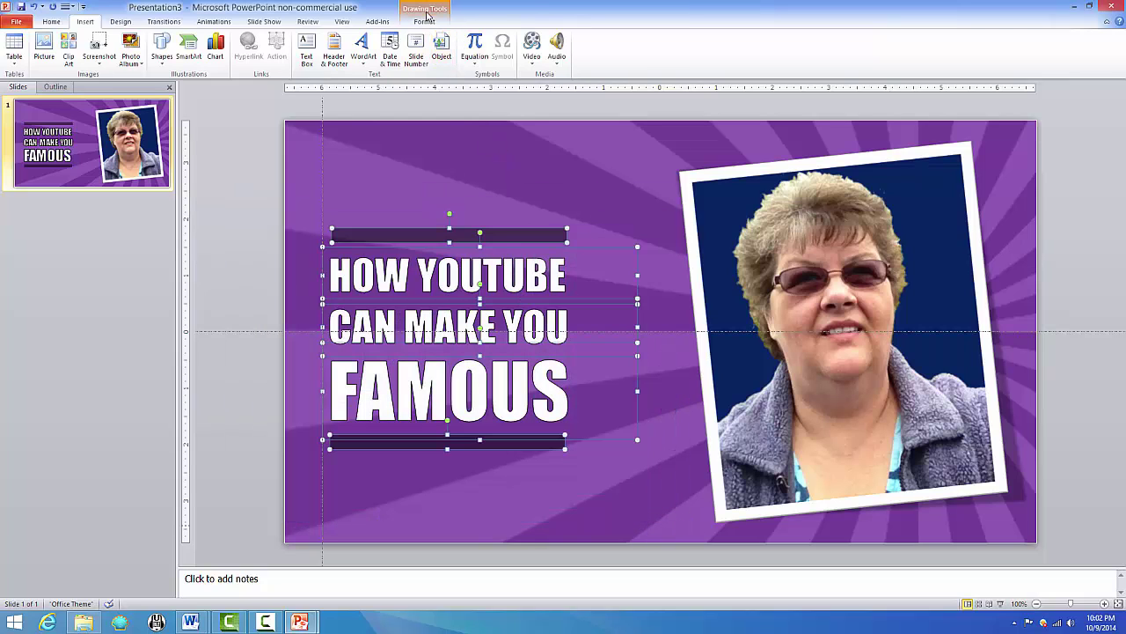
pyautogui.click(428, 21)
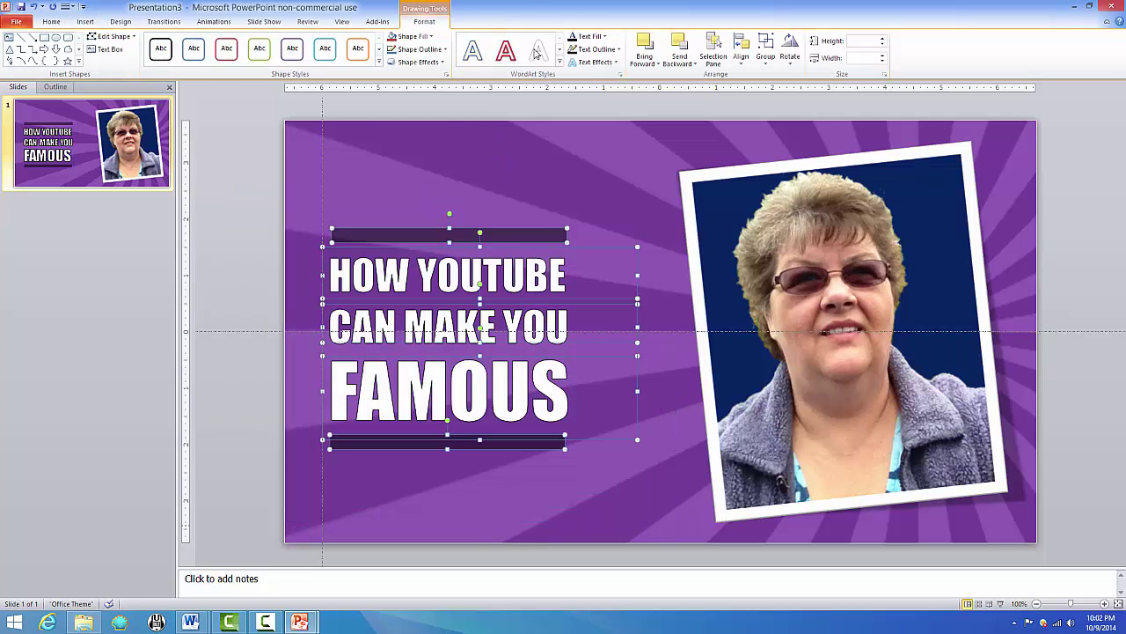
pyautogui.click(767, 58)
pyautogui.click(779, 79)
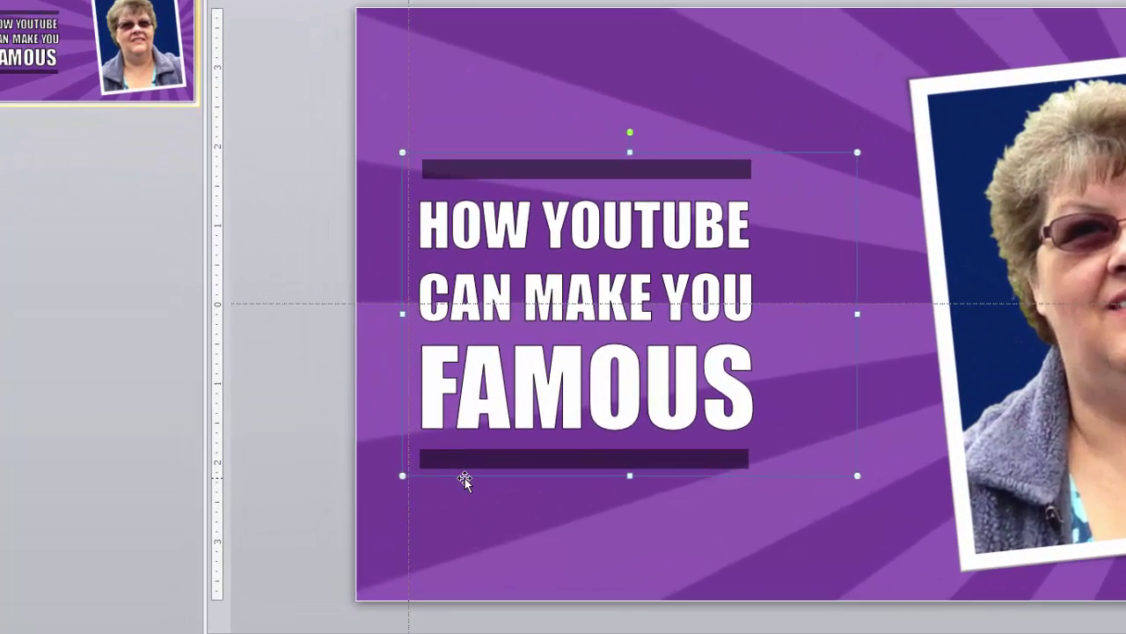
# - Nudge the grouped title up and left to centre it vertically on the horizontal guide with its text against the vertical guide
pyautogui.press('Up')
pyautogui.press('Up')
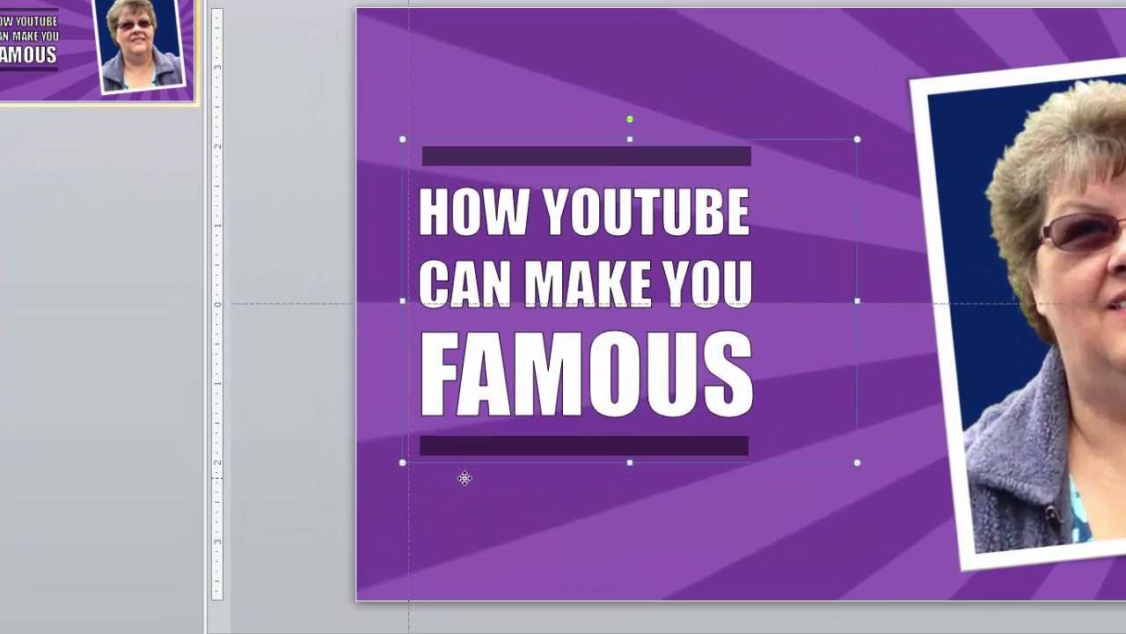
pyautogui.press('Down')
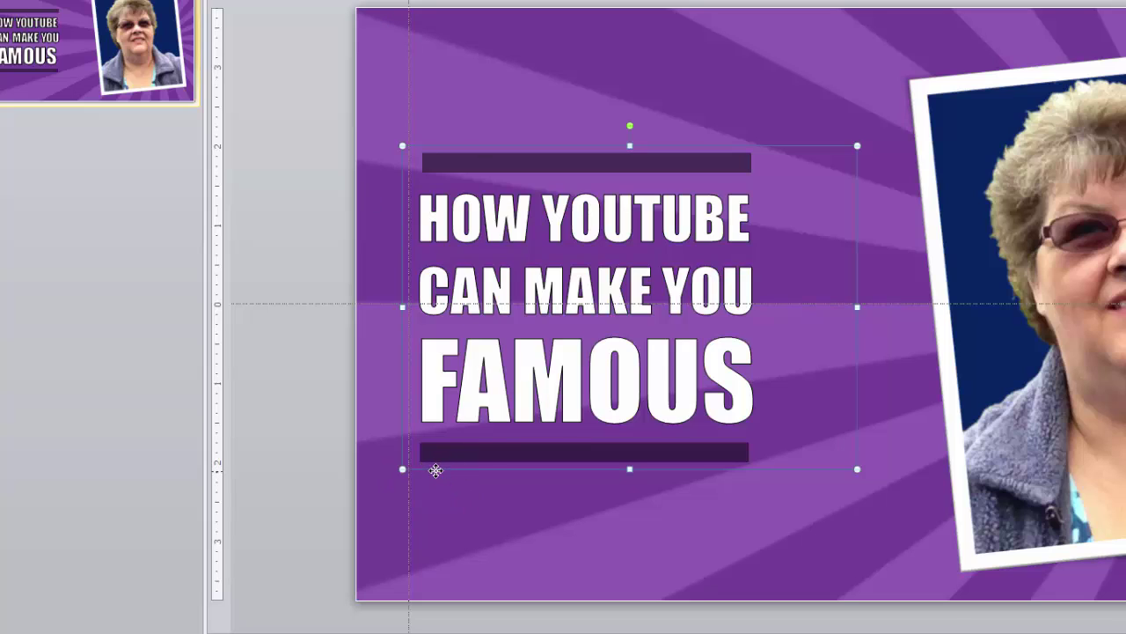
pyautogui.press('Up')
pyautogui.press('Left')
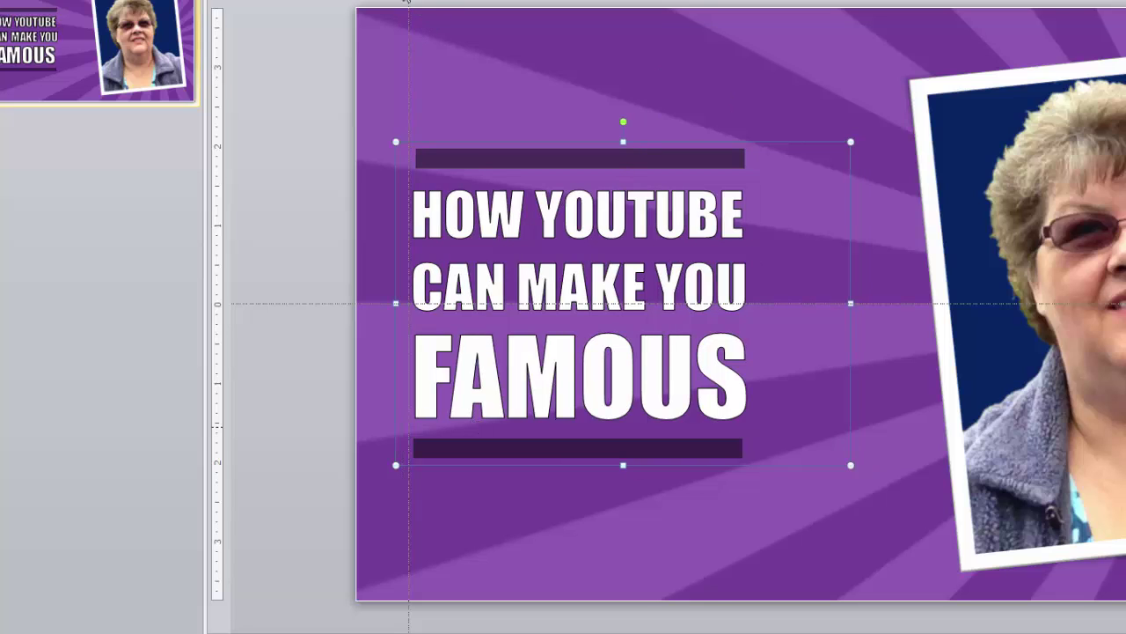
pyautogui.click(324, 192)
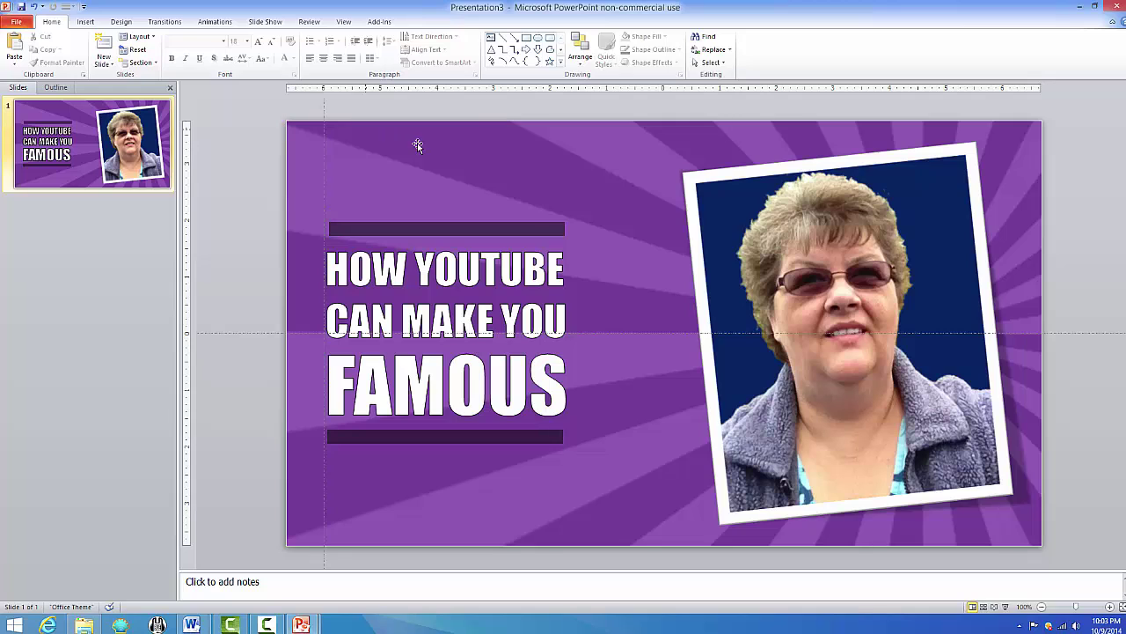
# - Open Save As for the presentation and set the file type to PNG Portable Network Graphics Format
pyautogui.click(19, 23)
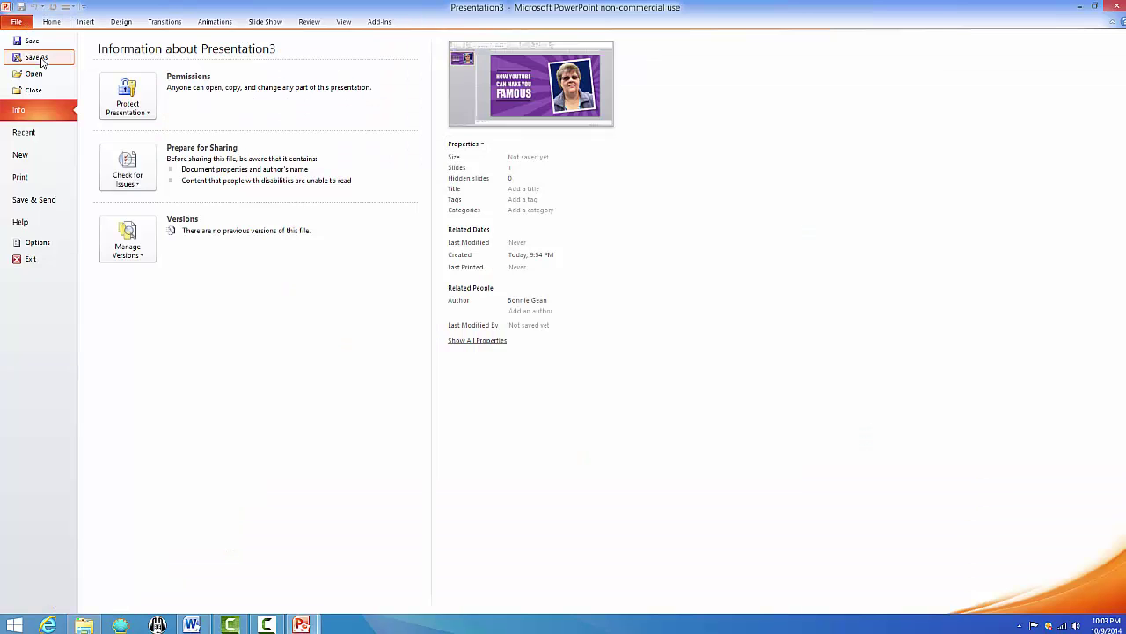
pyautogui.click(42, 61)
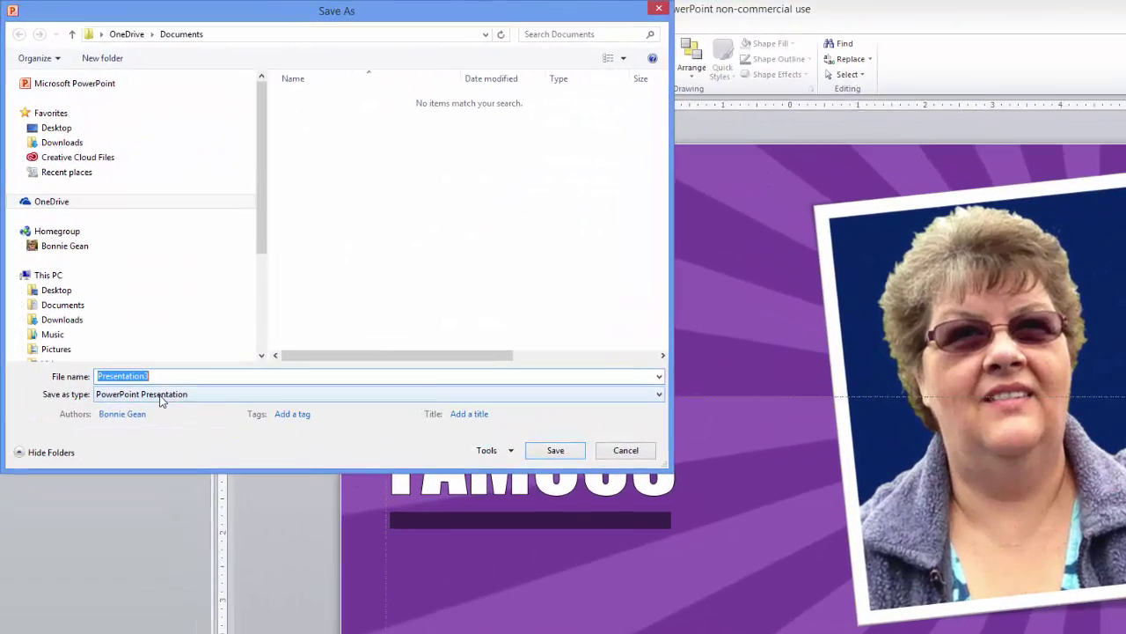
pyautogui.moveTo(260, 19); pyautogui.dragTo(678, 146)
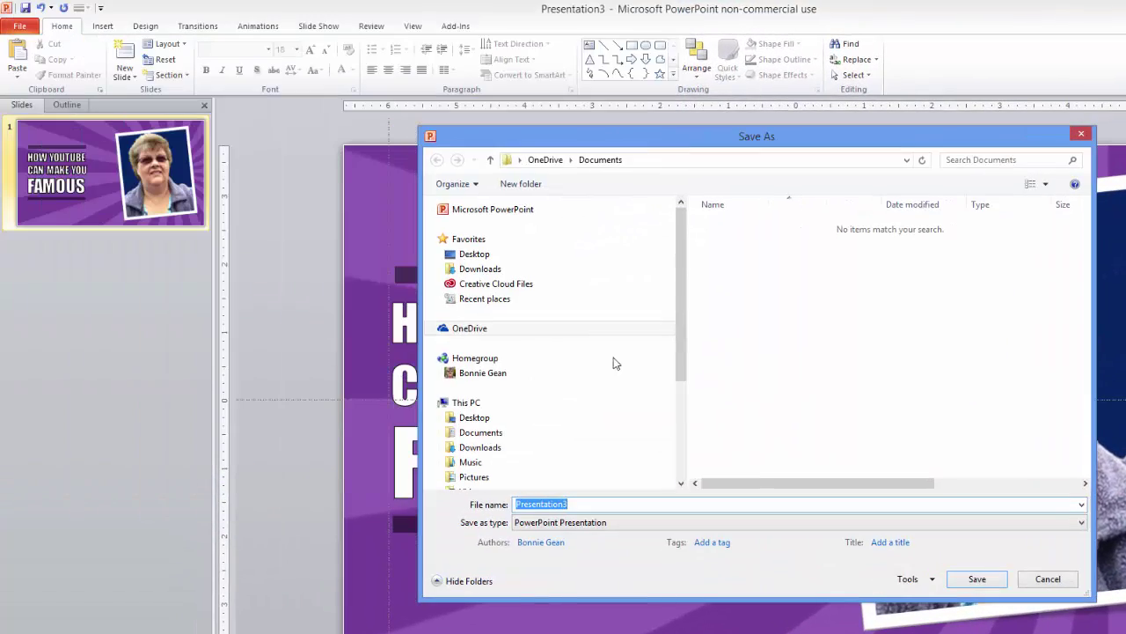
pyautogui.click(557, 522)
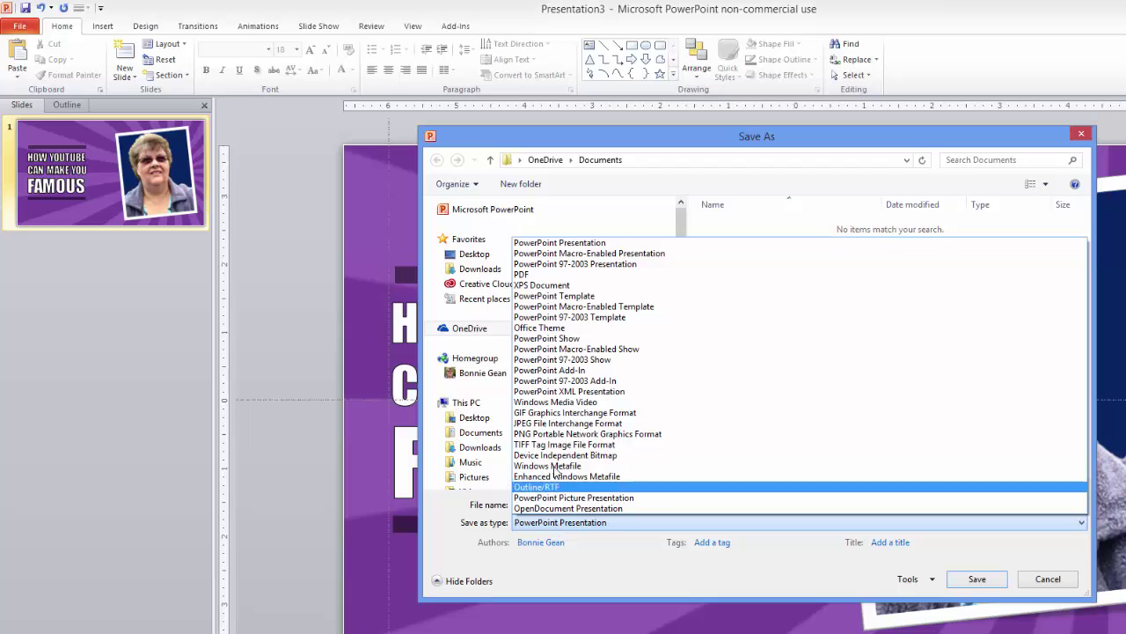
pyautogui.click(554, 433)
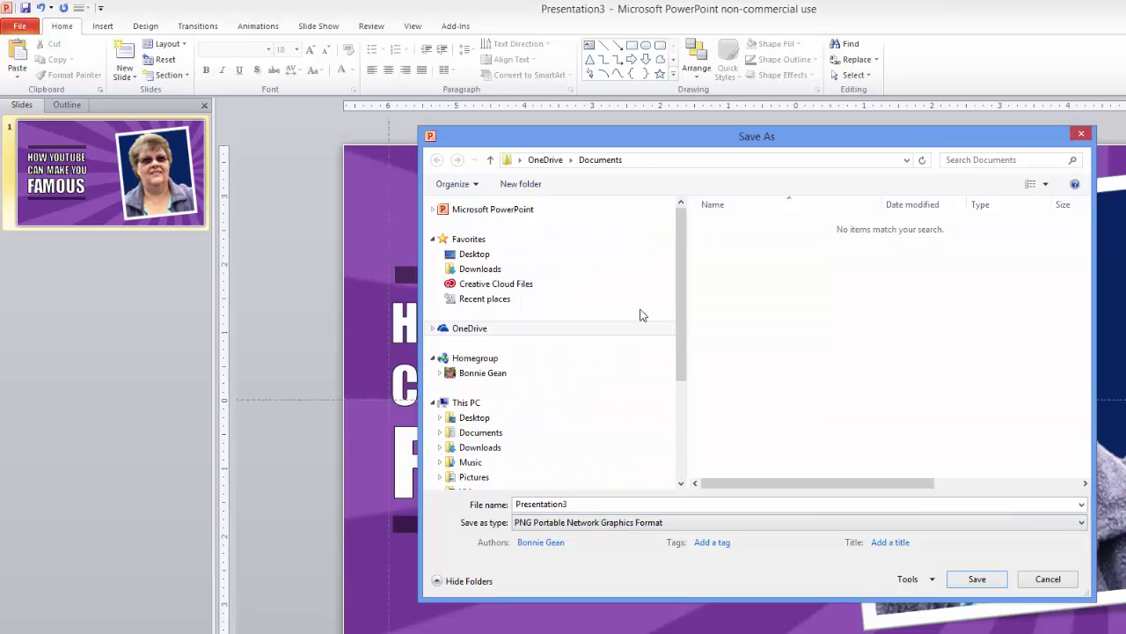
# - Save the image in the Pictures folder as YouTube_Cover.png, exporting the current slide only
pyautogui.click(676, 424)
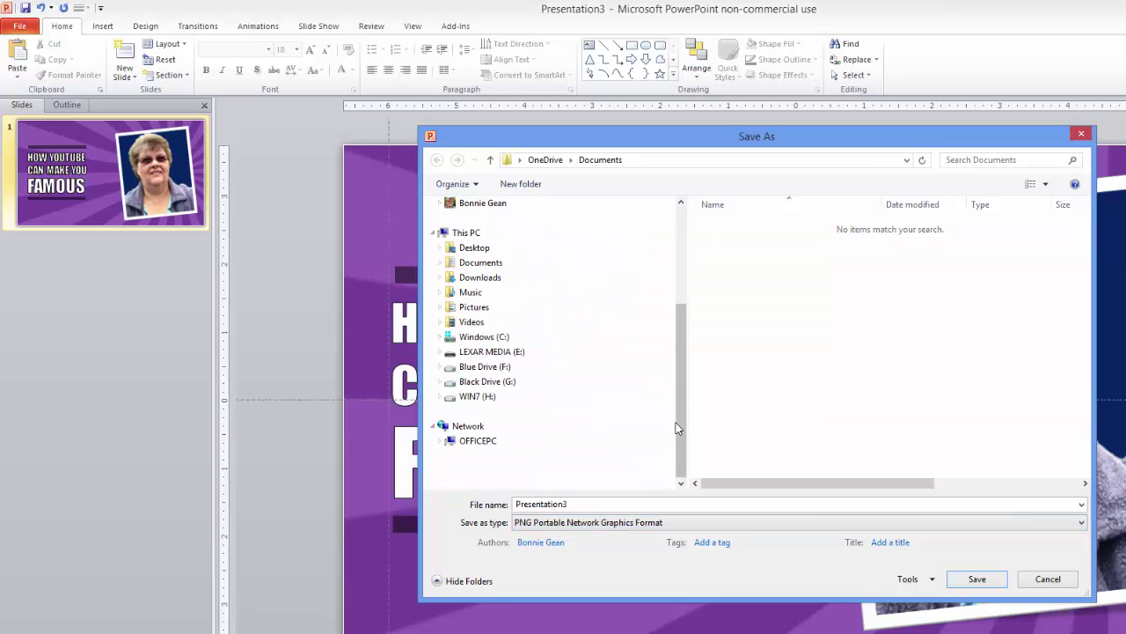
pyautogui.click(480, 307)
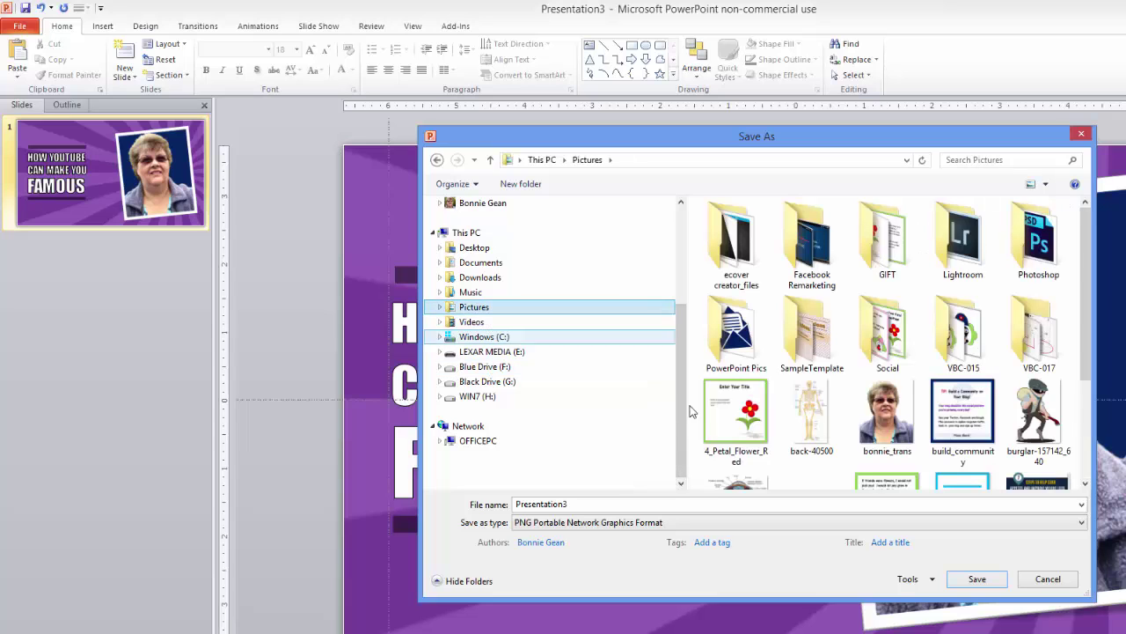
pyautogui.moveTo(579, 504); pyautogui.dragTo(464, 482)
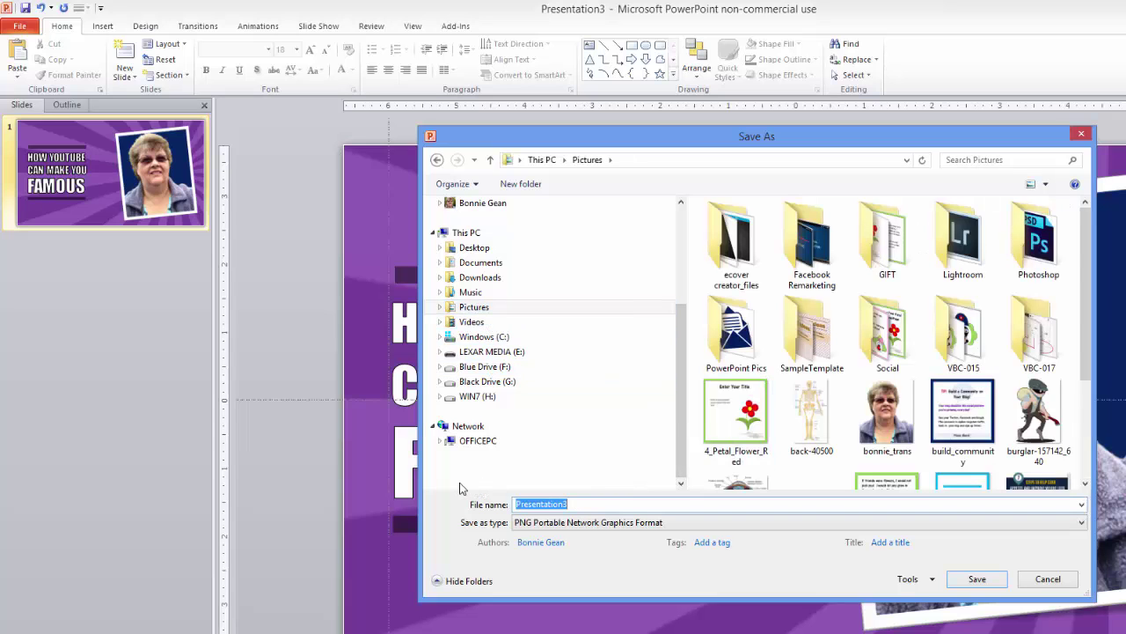
pyautogui.write('YouTu')
pyautogui.write('be_Cover.png')
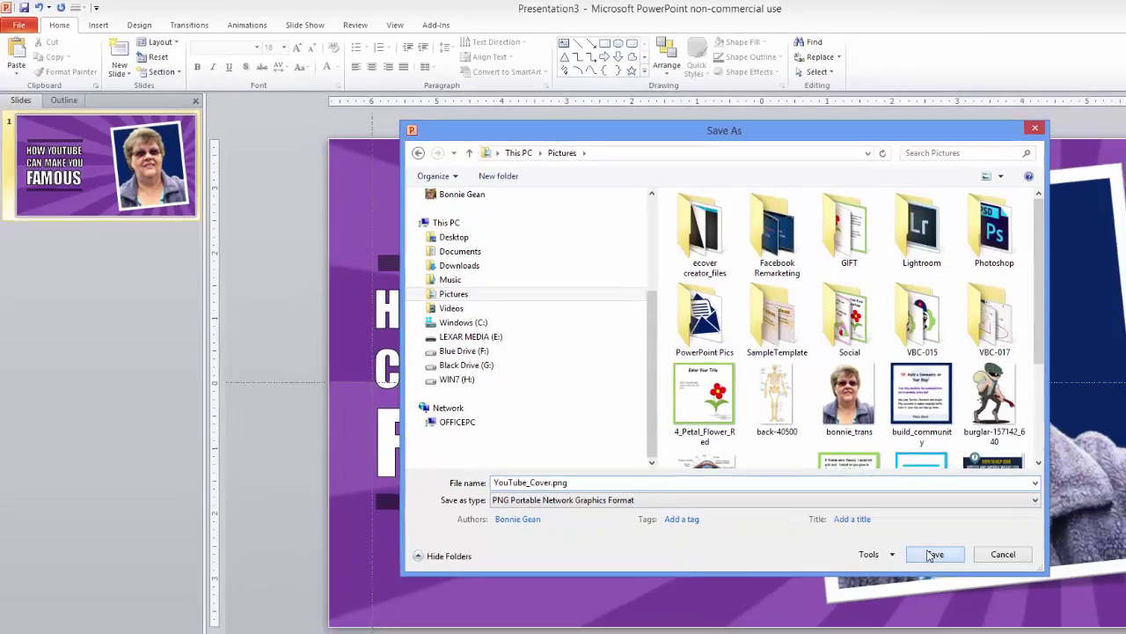
pyautogui.click(977, 579)
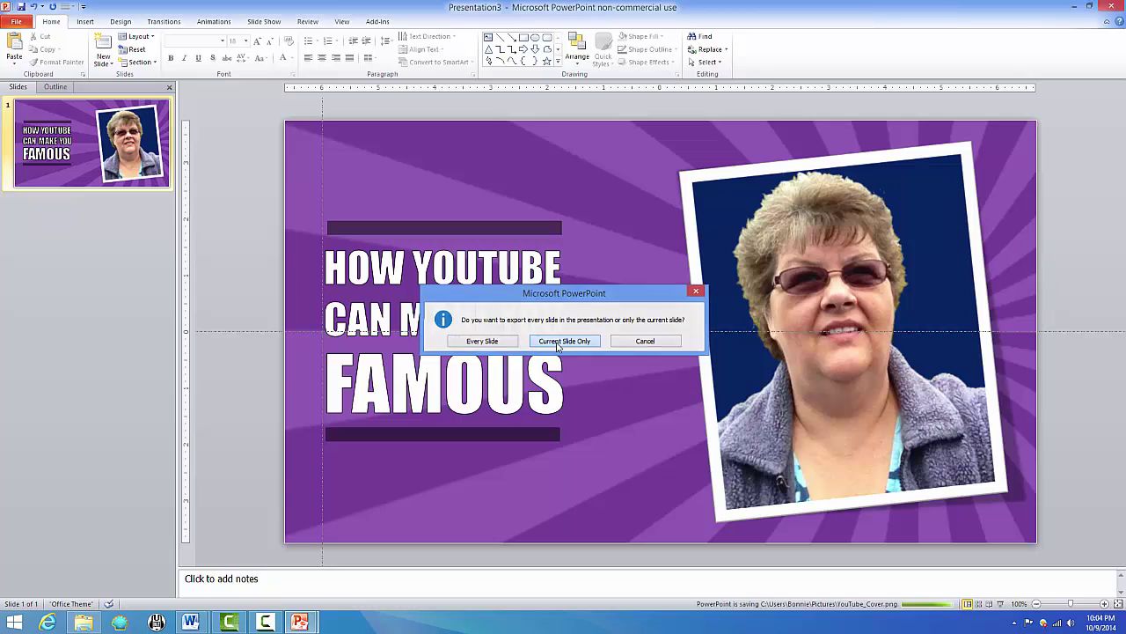
pyautogui.click(563, 340)
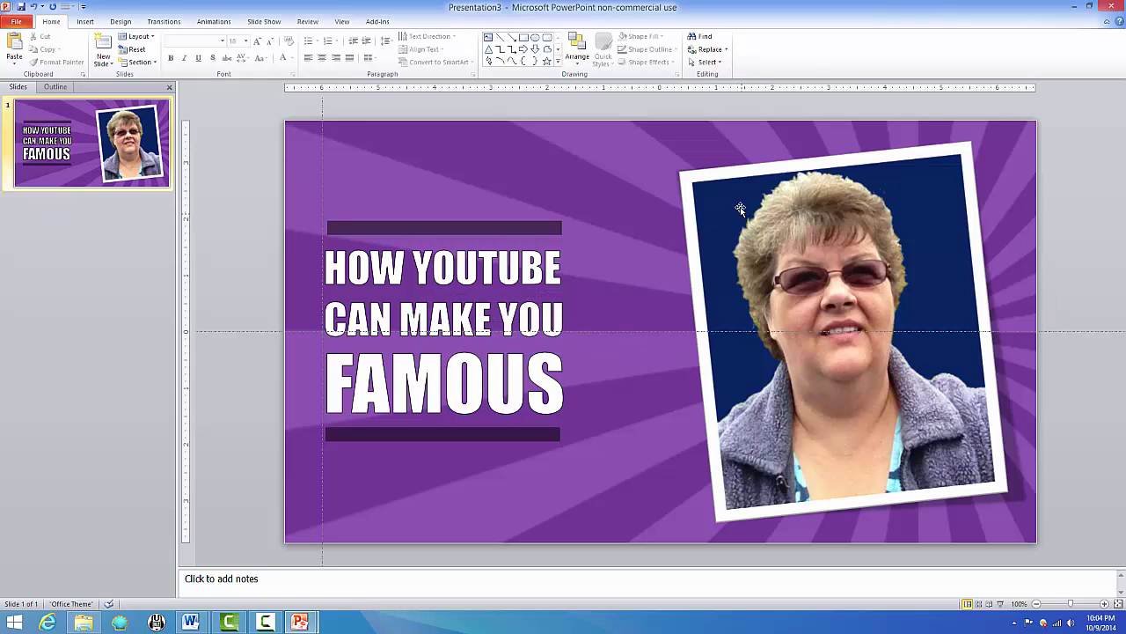